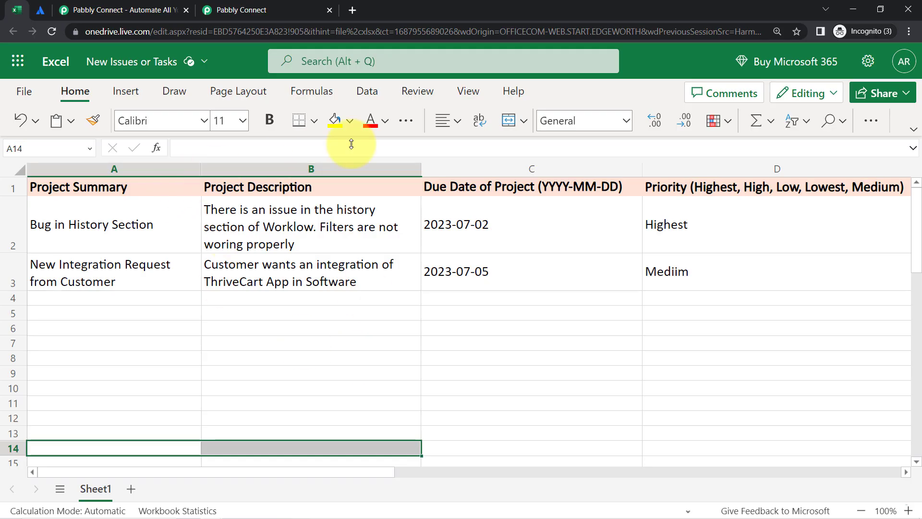
Review the New Issues or Tasks workbook, the Atlassian home page, the Pabbly Connect landing page and its dashboard
click(40, 10)
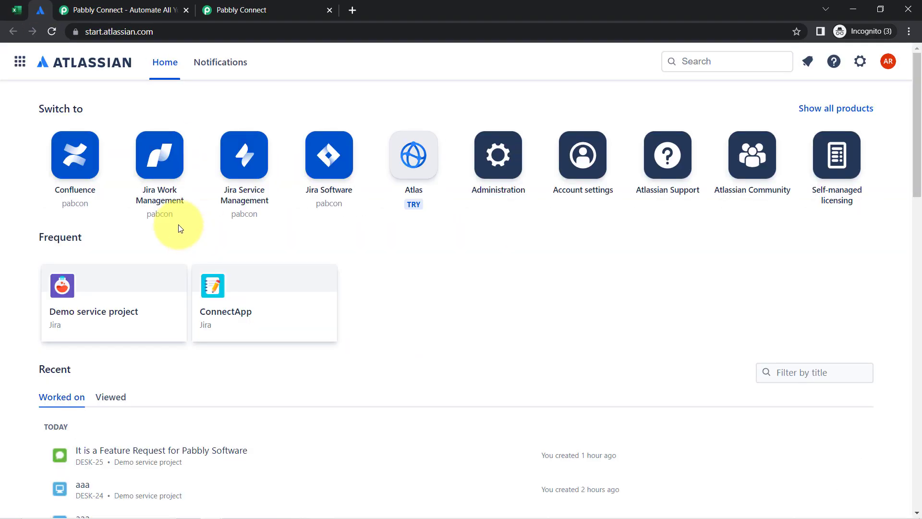
click(17, 9)
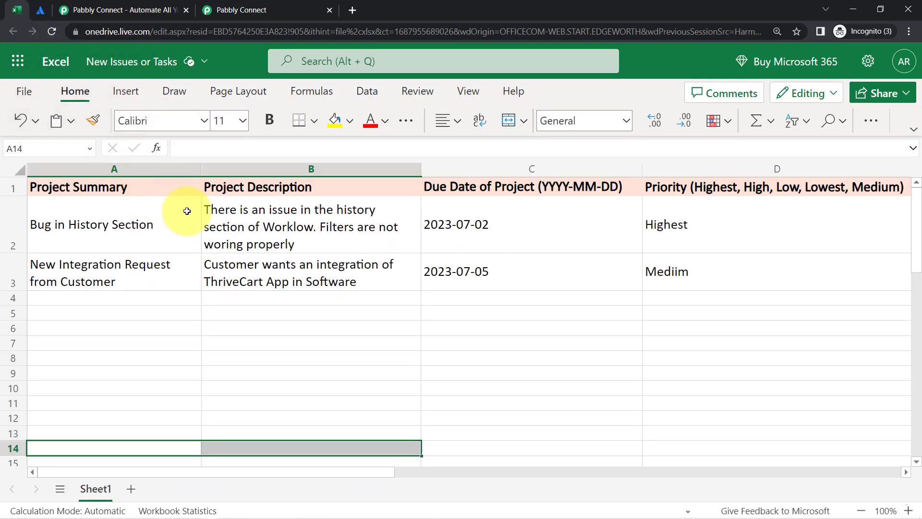
click(40, 10)
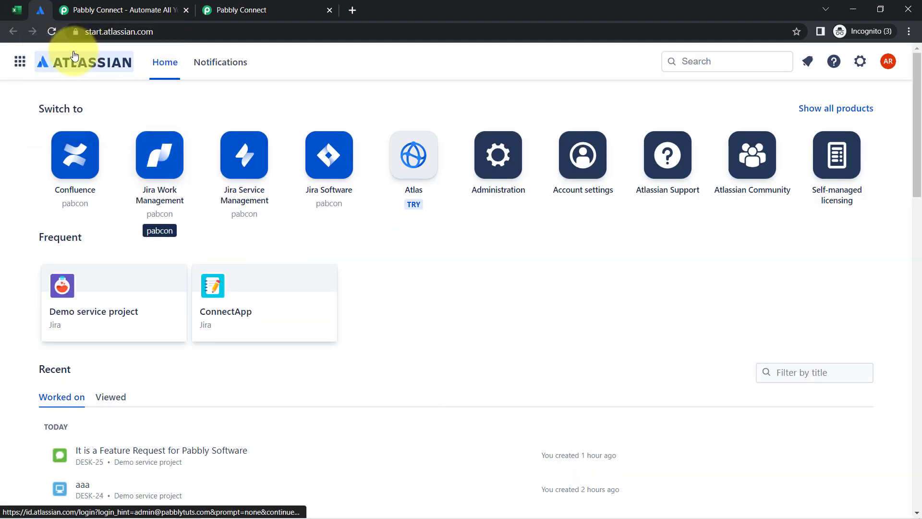
click(18, 10)
click(40, 10)
click(18, 10)
click(93, 9)
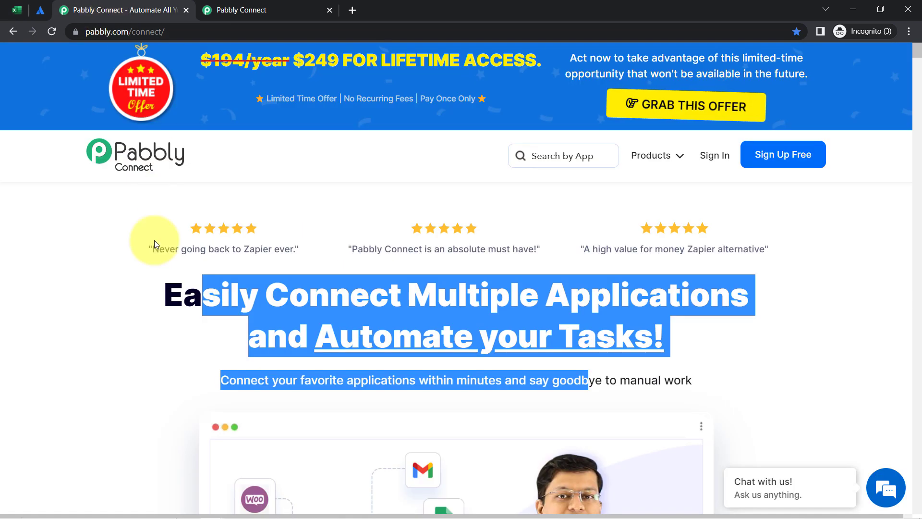
drag(182, 291, 665, 391)
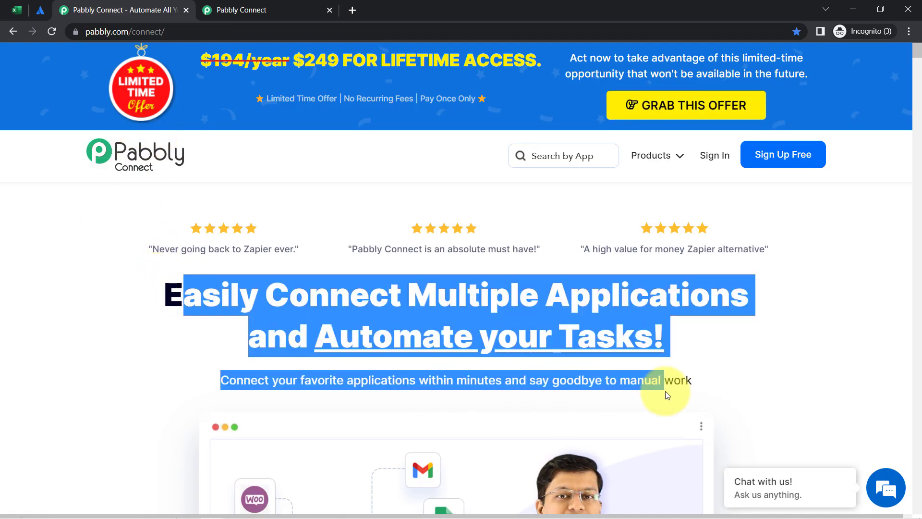
click(242, 10)
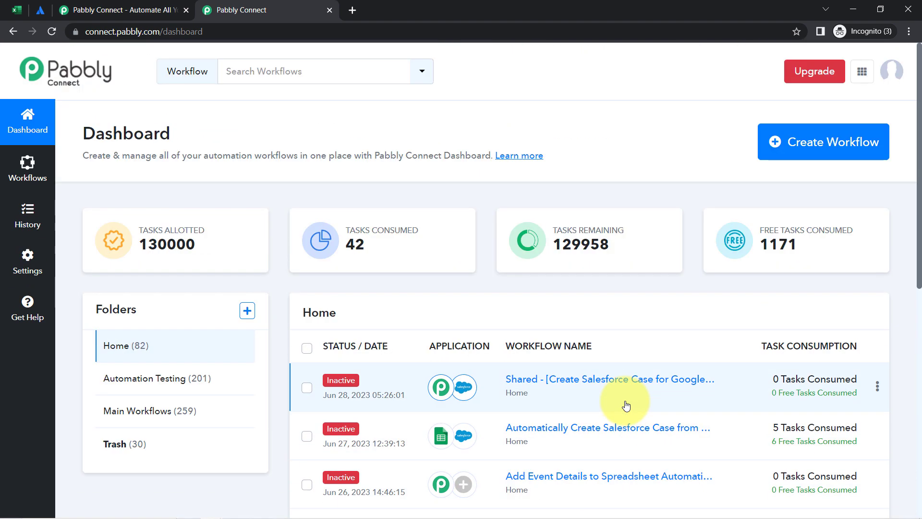
click(134, 8)
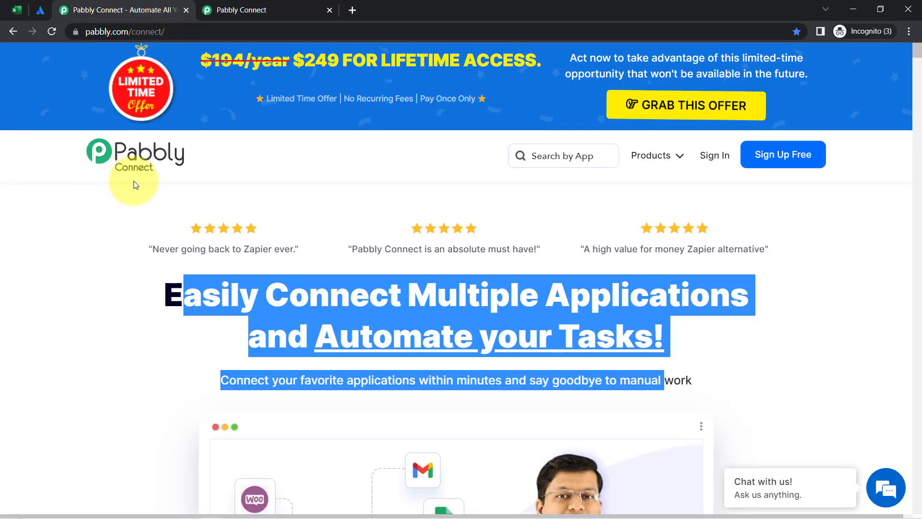
click(106, 192)
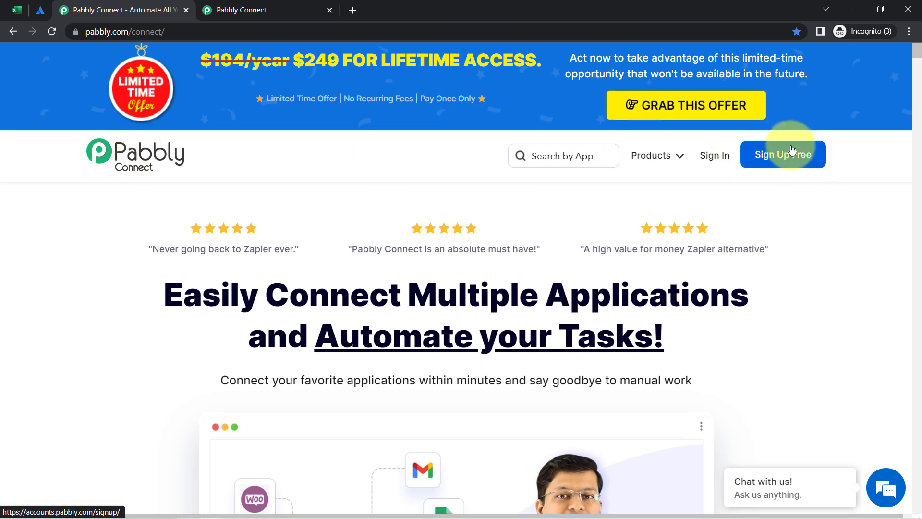
Create a workflow named "Create Jira Issues from MS Excel Automatically" from the Pabbly Connect dashboard
click(240, 6)
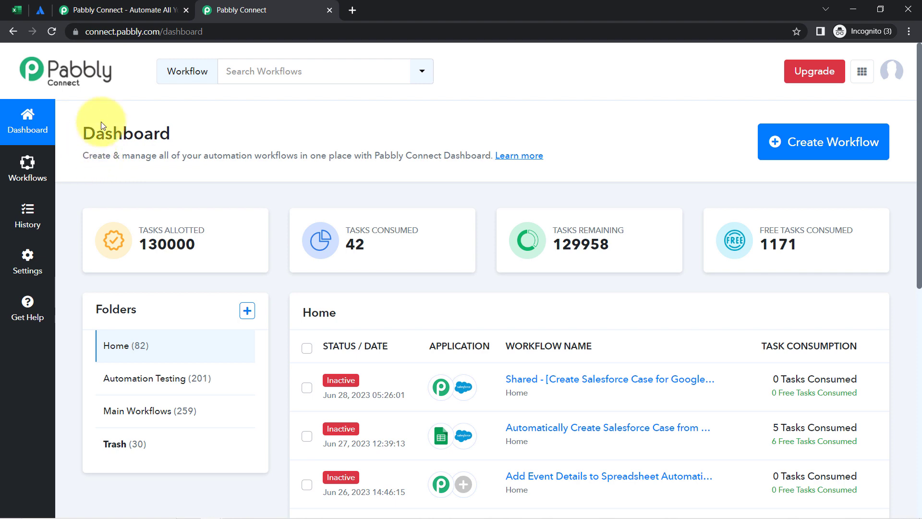
click(783, 143)
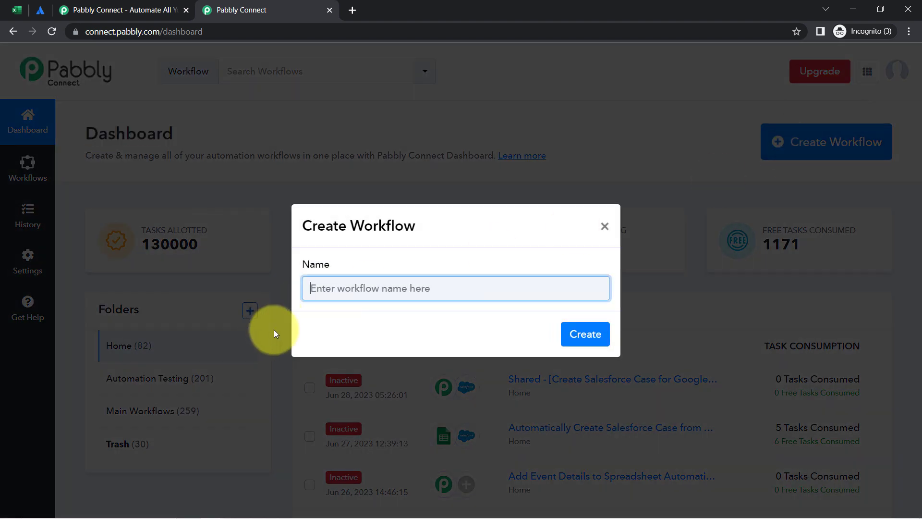
text(Create Jira Issues from MS Excel Automatically)
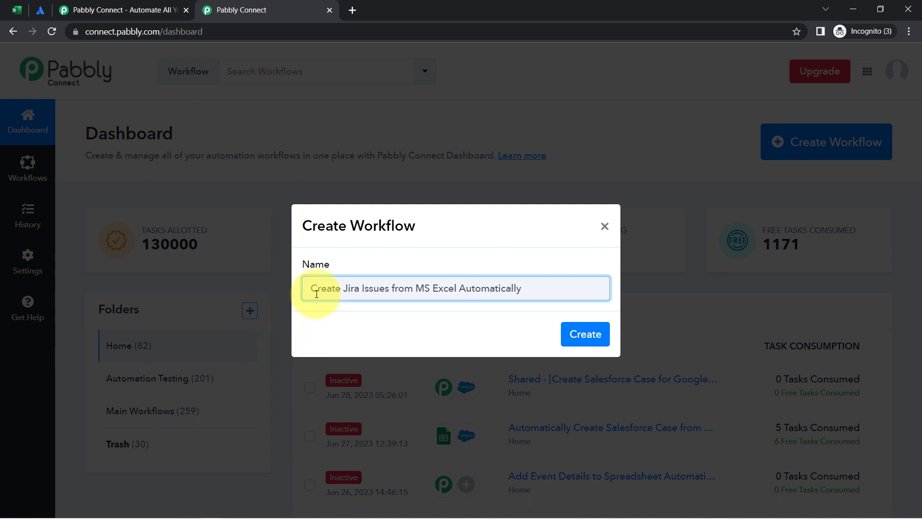
drag(355, 291, 454, 283)
click(482, 284)
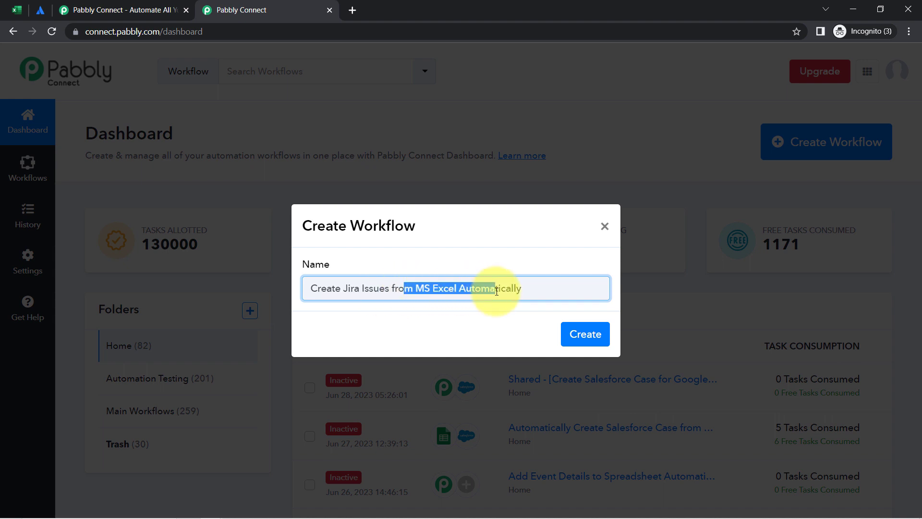
click(568, 342)
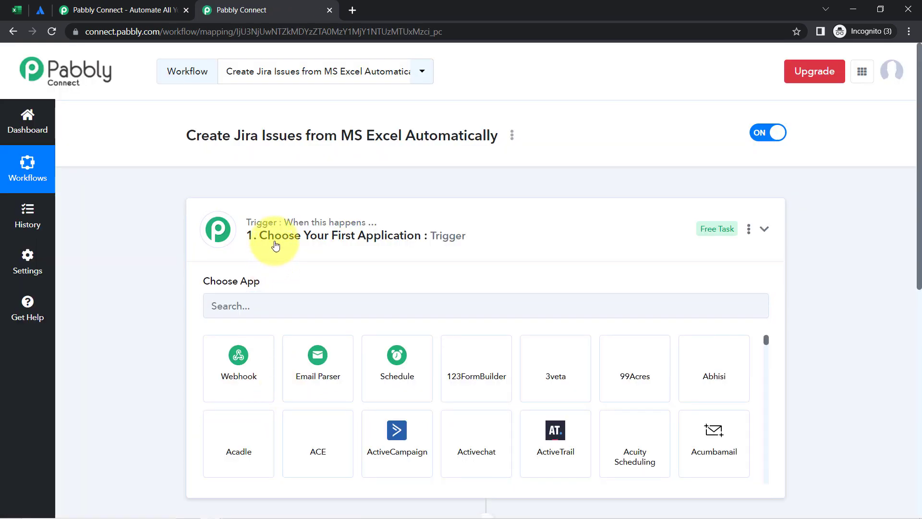
Search the trigger's apps for "excel" and choose Microsoft Excel as the workflow's trigger application
click(248, 243)
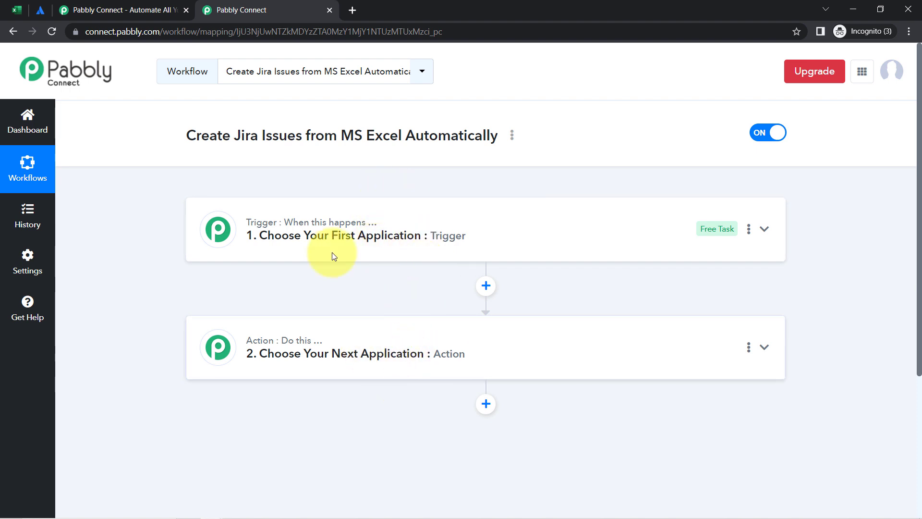
click(301, 225)
drag(221, 139, 497, 137)
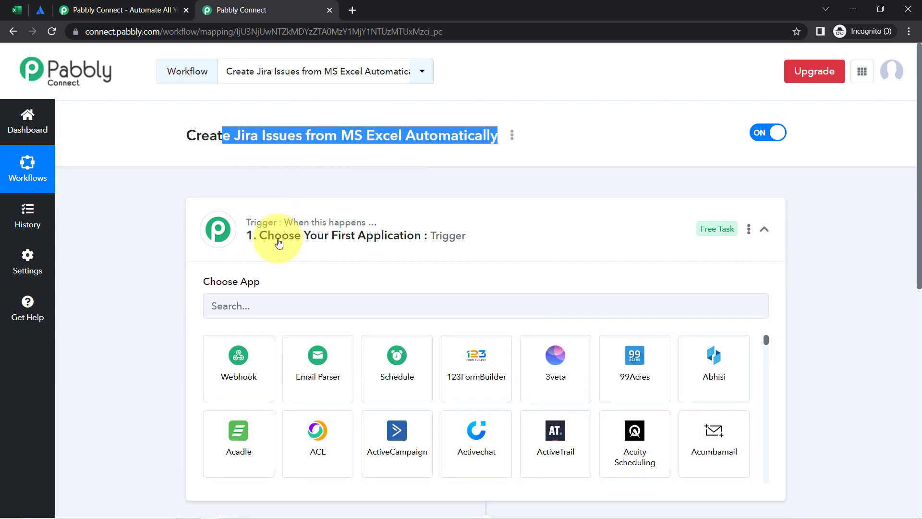
click(232, 306)
text(exce)
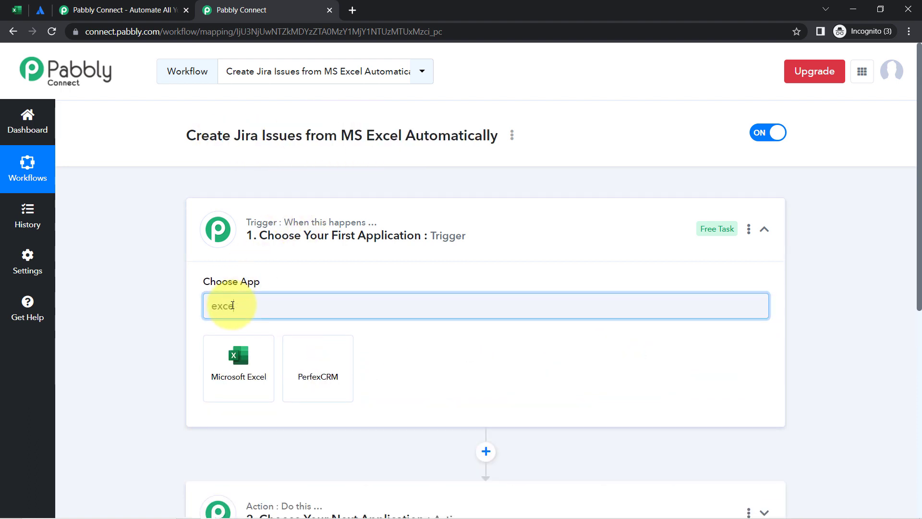
text(l)
click(238, 369)
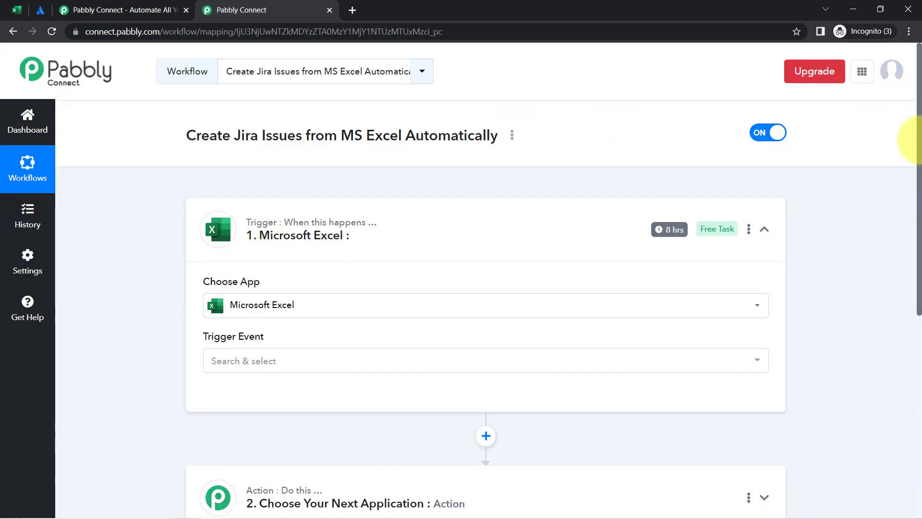
Search the action's apps for "jira", choose Jira Software as the action application, and collapse the action step
scroll(910, 139, down, 6)
click(307, 187)
click(249, 256)
text(jira)
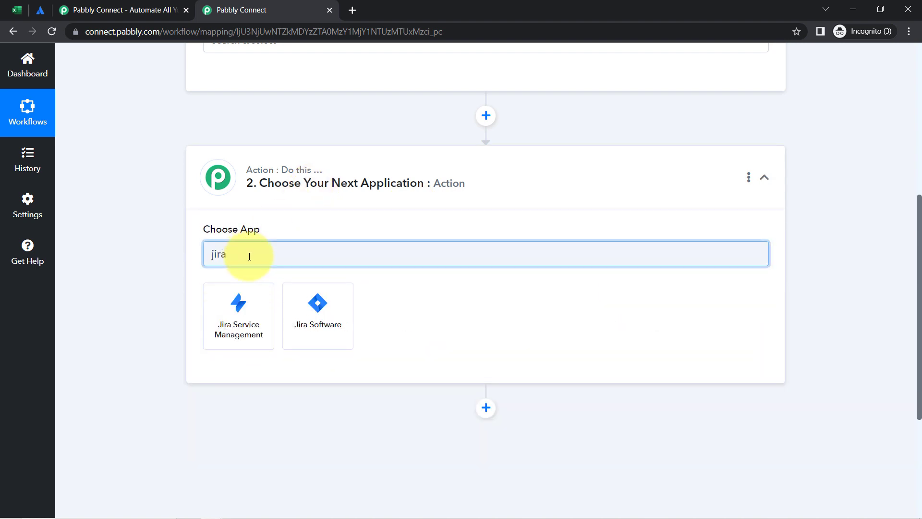
click(302, 311)
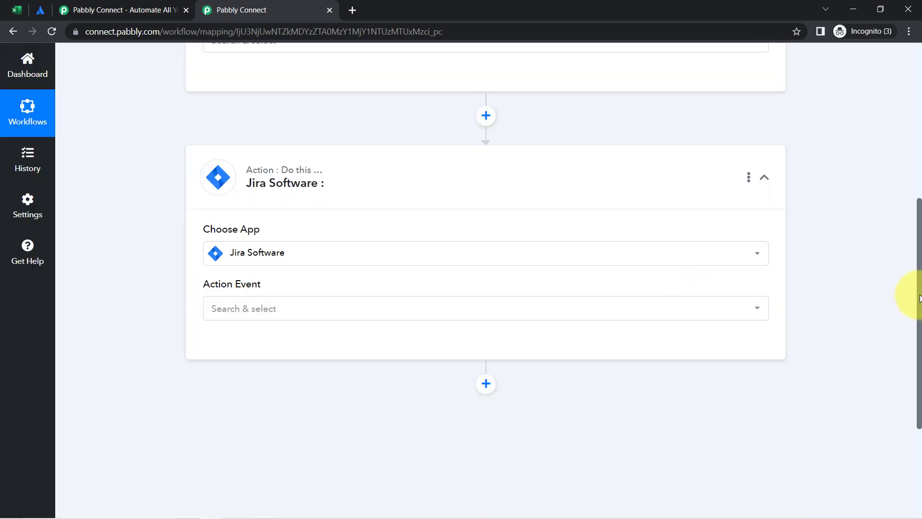
drag(919, 298, 587, 181)
click(250, 354)
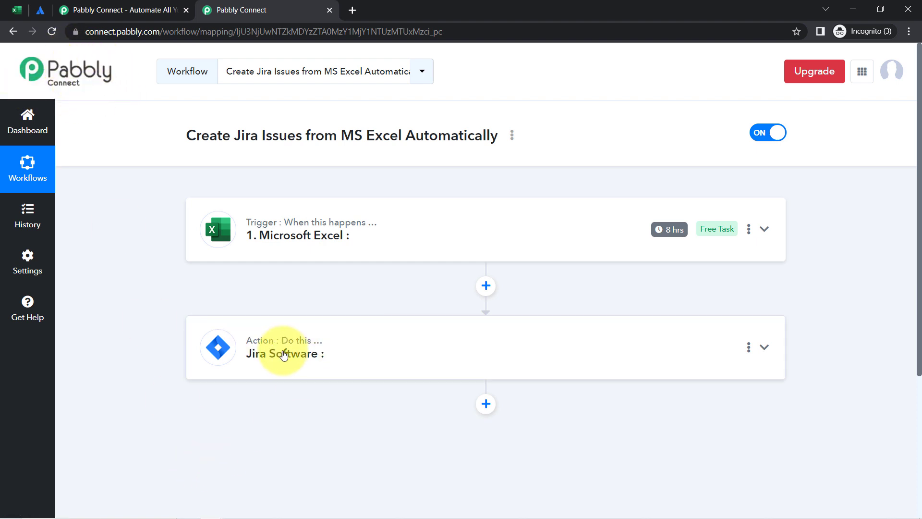
Set the Microsoft Excel trigger event to New Row in Worksheet and open its account connection settings
click(278, 226)
drag(920, 161, 918, 232)
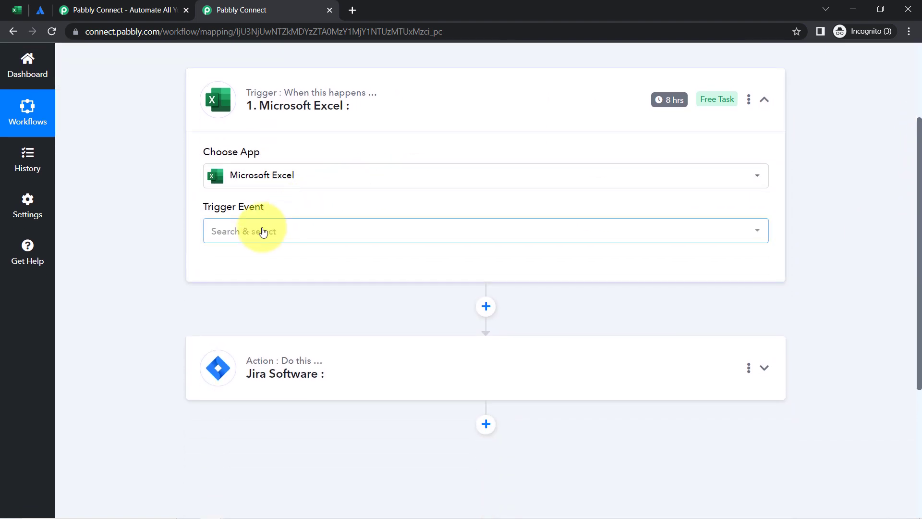
click(263, 232)
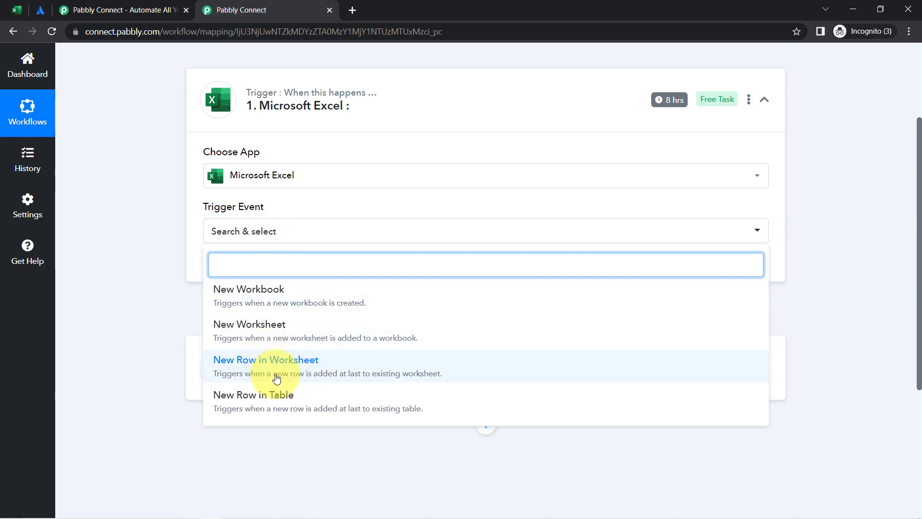
click(263, 360)
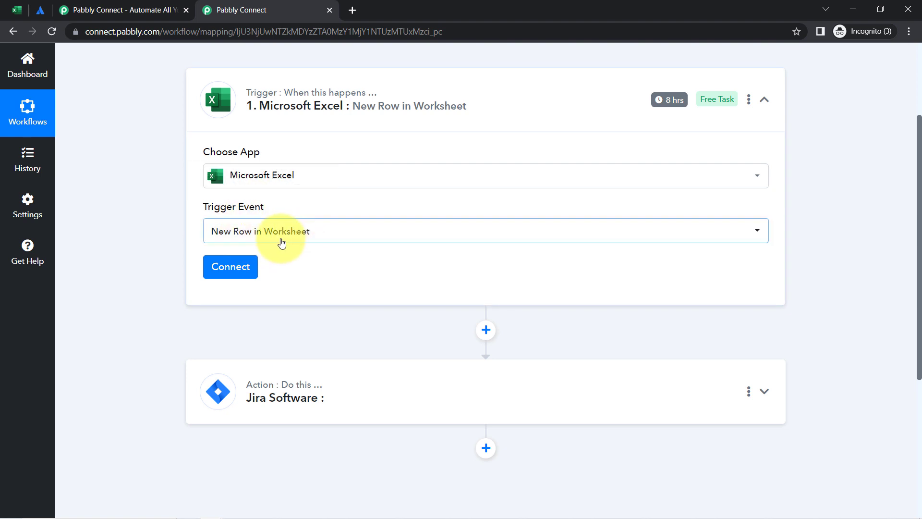
click(232, 267)
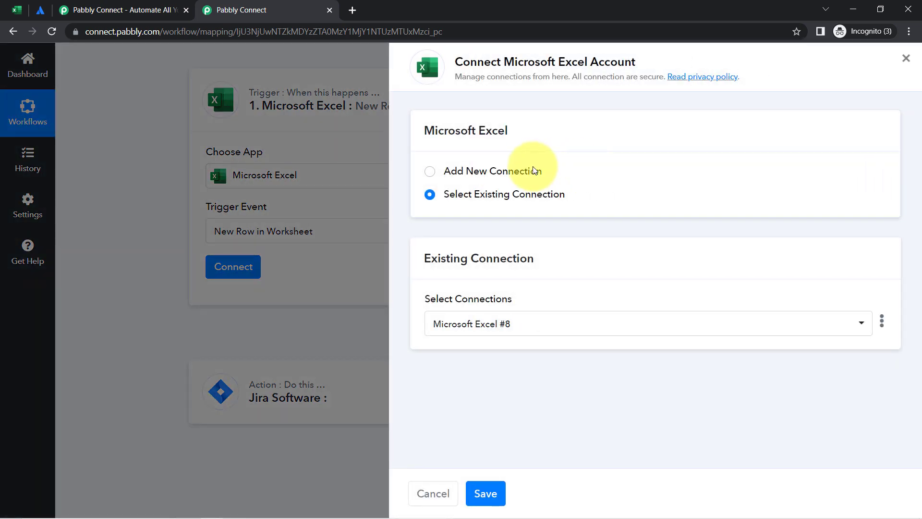
click(508, 174)
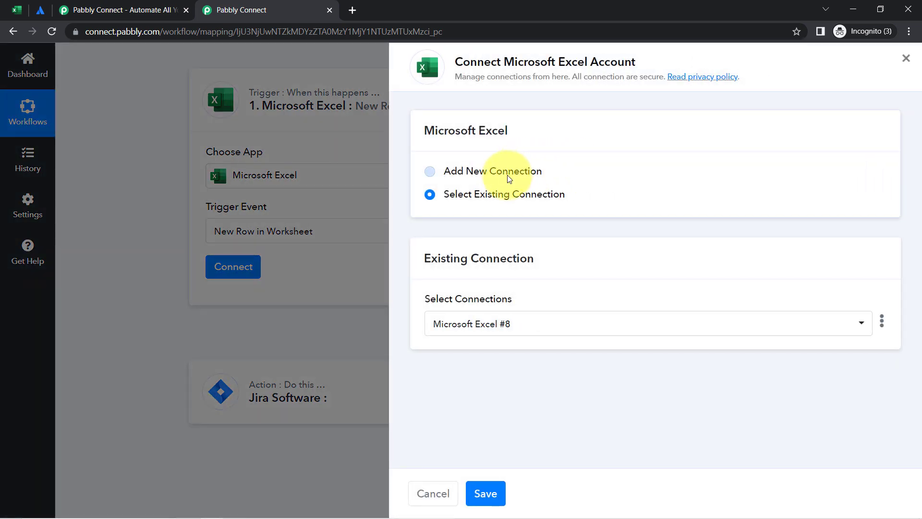
click(487, 310)
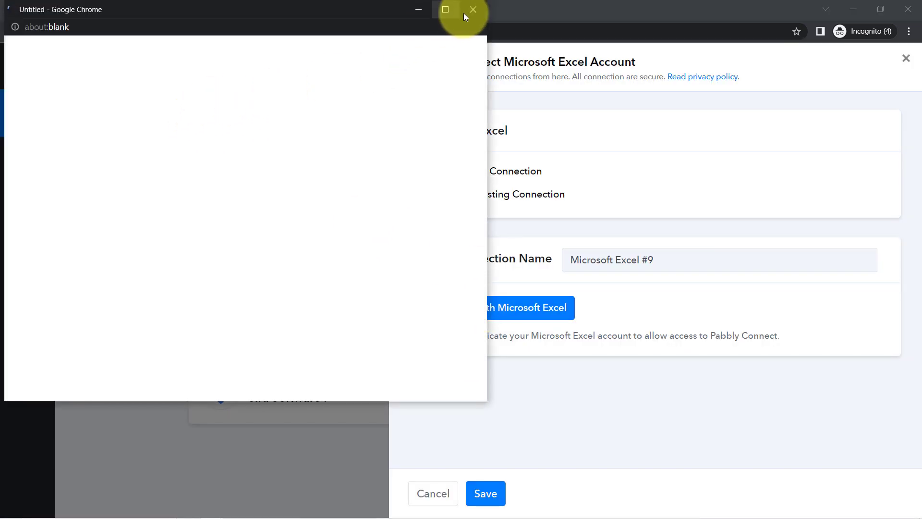
click(465, 13)
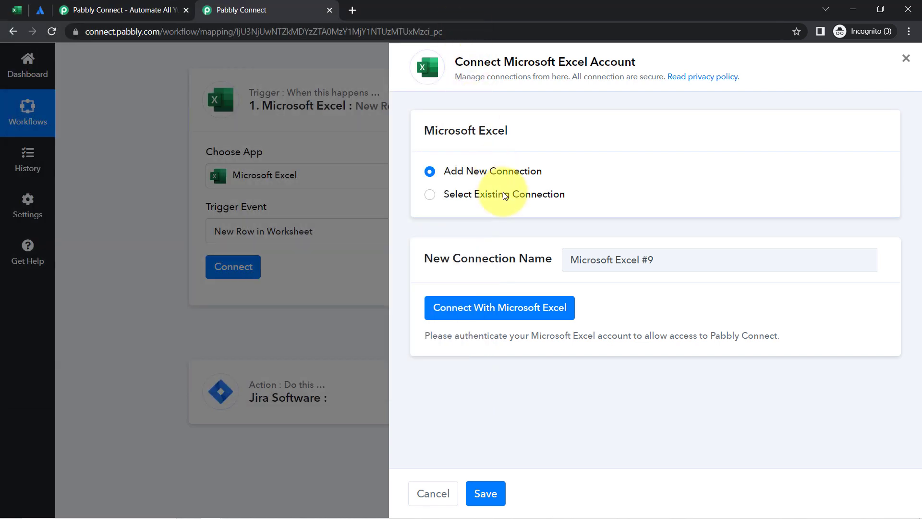
Connect the Microsoft Excel trigger with the existing connection Microsoft Excel #8 and save it
click(528, 194)
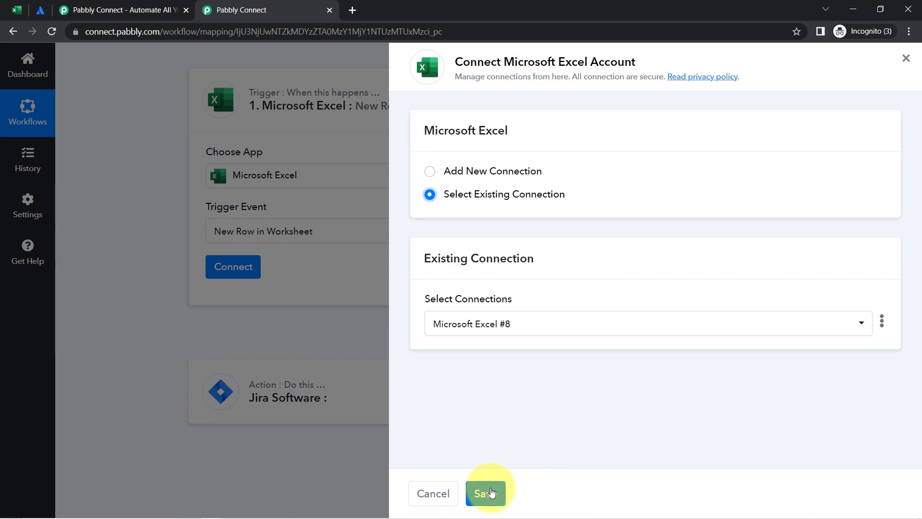
click(491, 492)
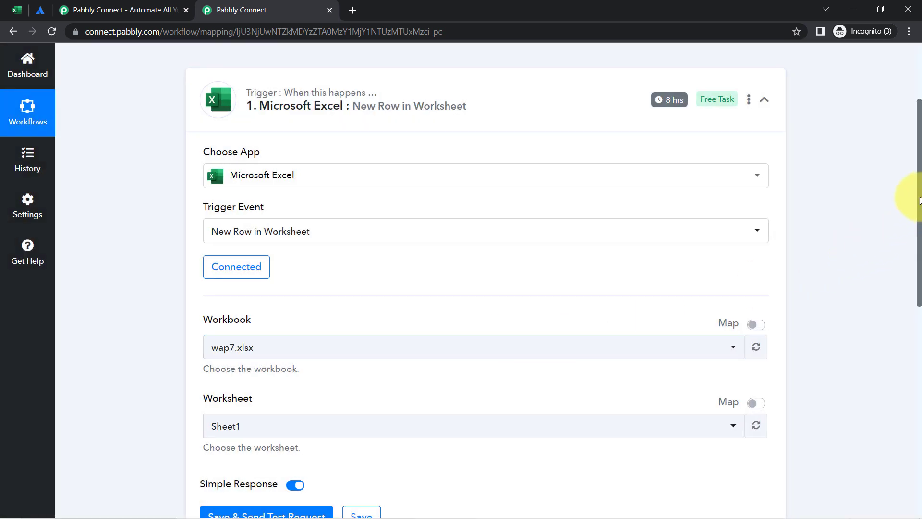
Find the workbooks matching "new" and set the trigger's workbook to New Issues or Tasks.xlsx
scroll(902, 206, down, 2)
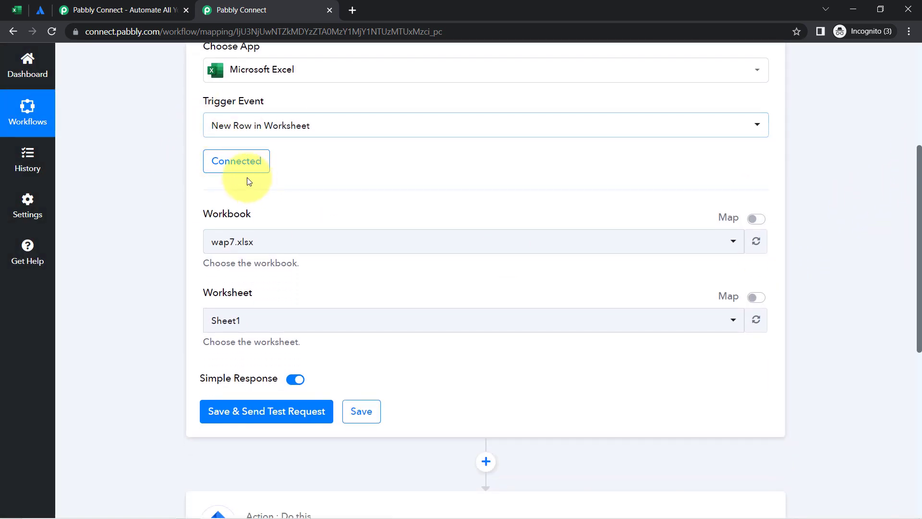
click(221, 242)
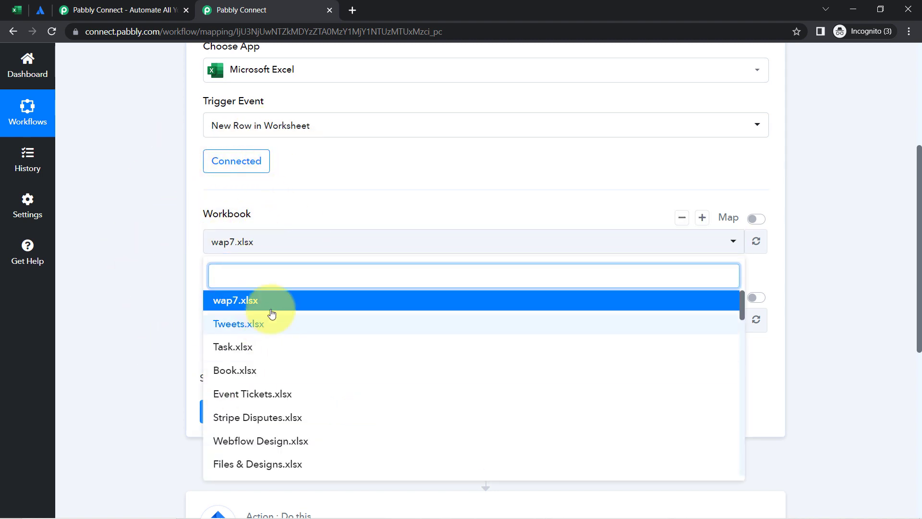
click(183, 225)
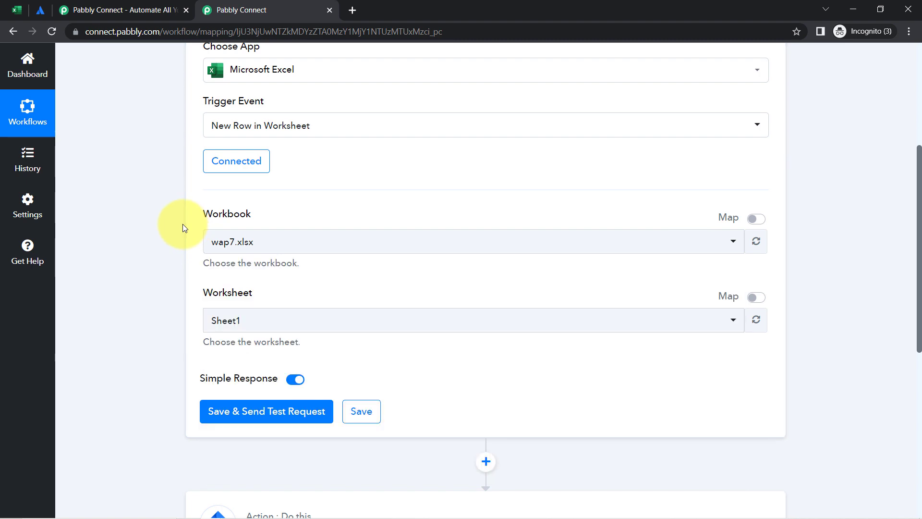
click(15, 8)
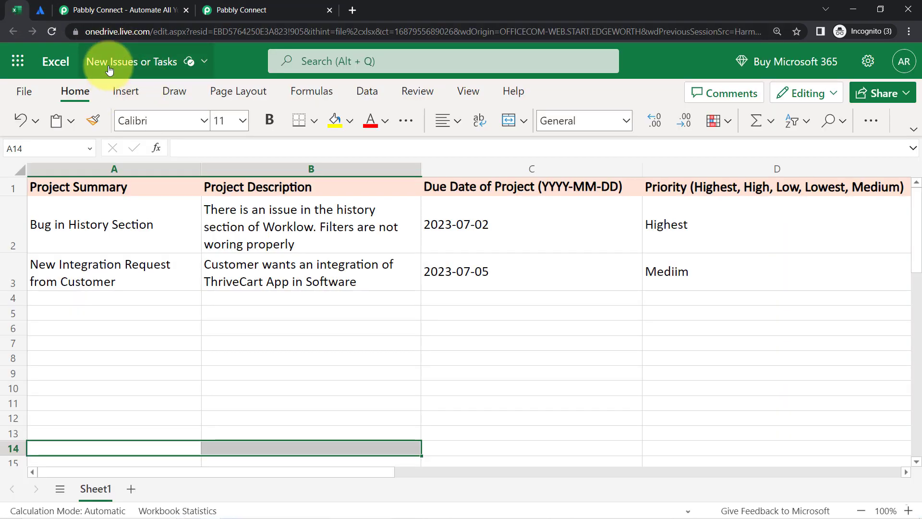
click(237, 10)
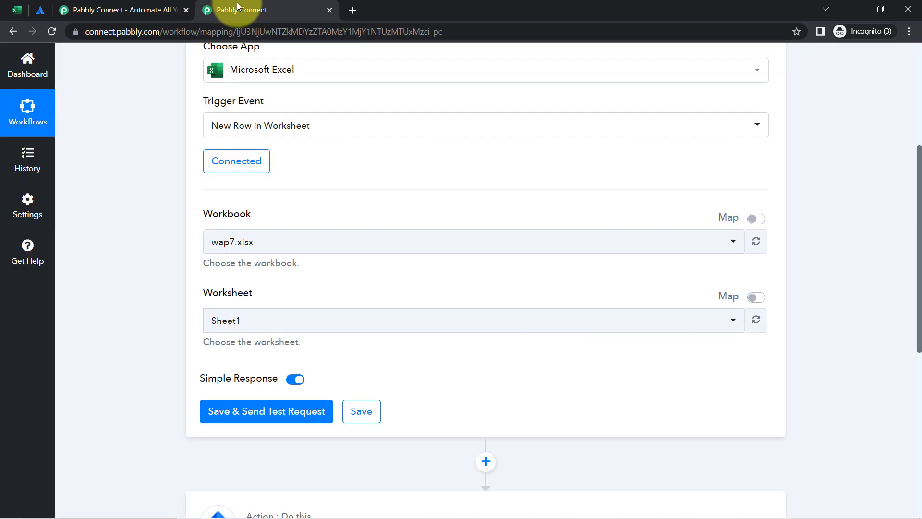
click(221, 246)
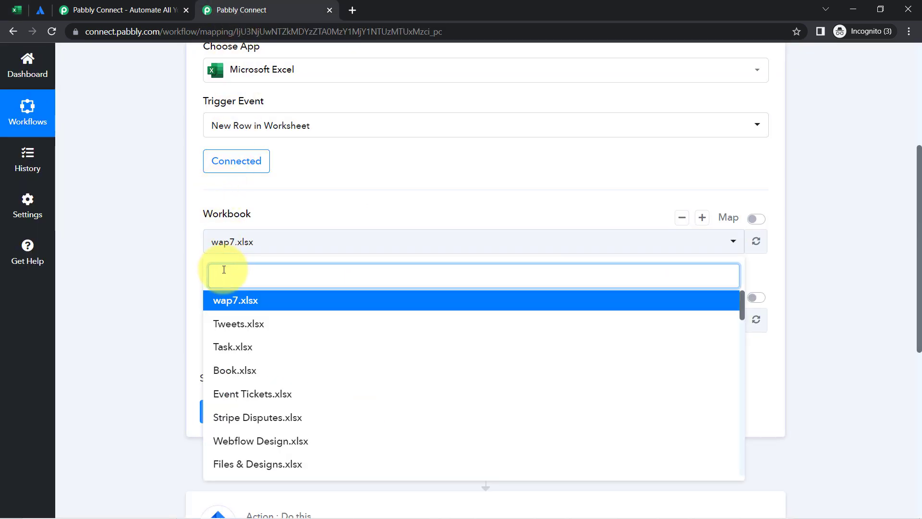
text(new)
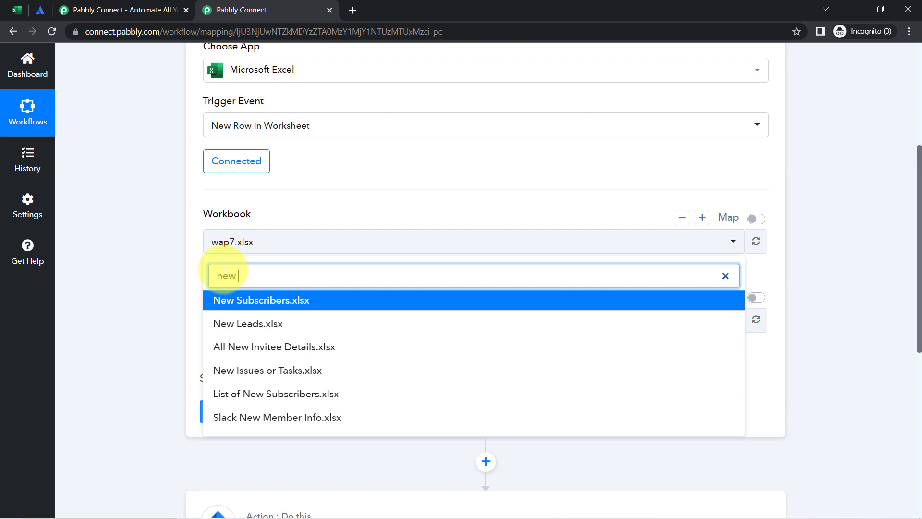
click(272, 374)
Check the sheet name in the Excel workbook, then save the trigger with Sheet1 and send a test request
click(17, 9)
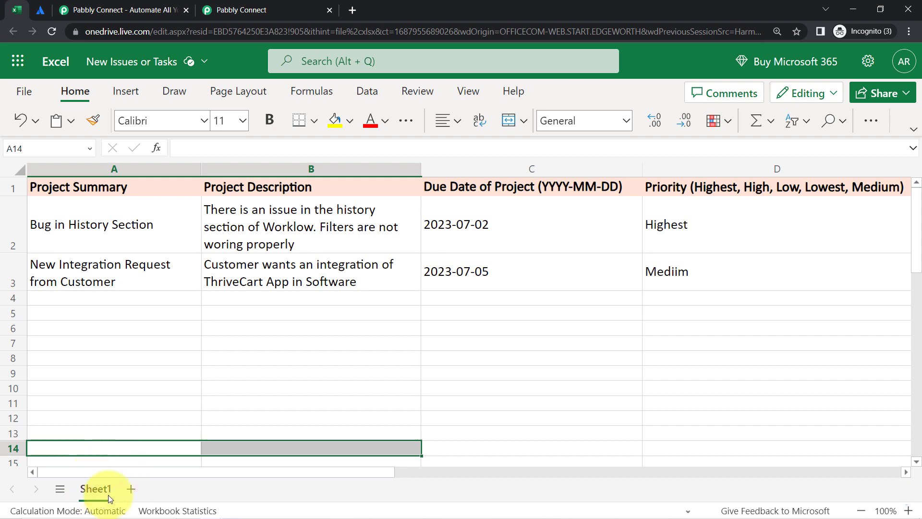
click(91, 2)
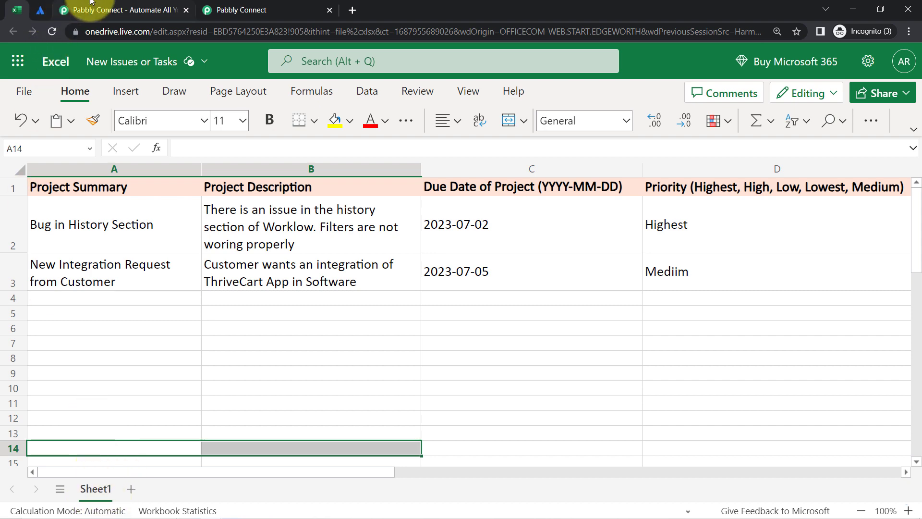
click(236, 5)
scroll(180, 359, down, 4)
click(229, 232)
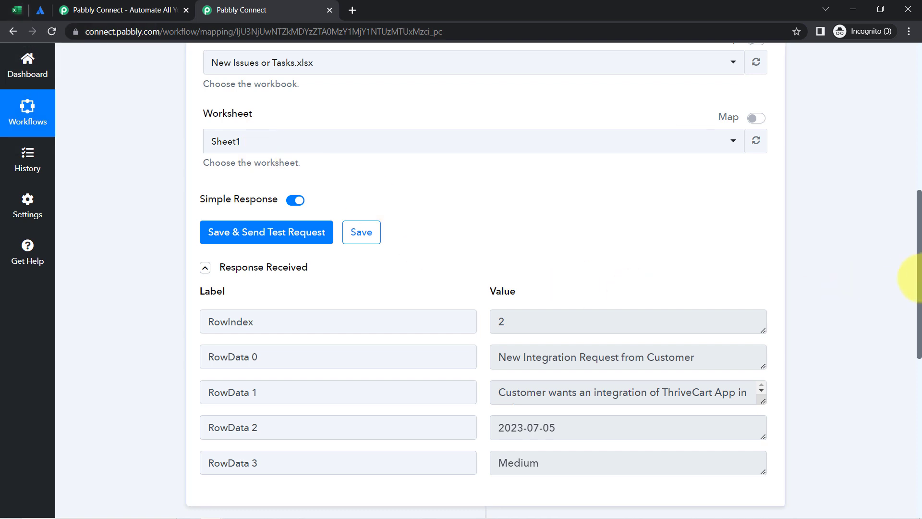
Compare the RowData values in the trigger's test response with the last filled row of the Excel worksheet
scroll(906, 288, down, 2)
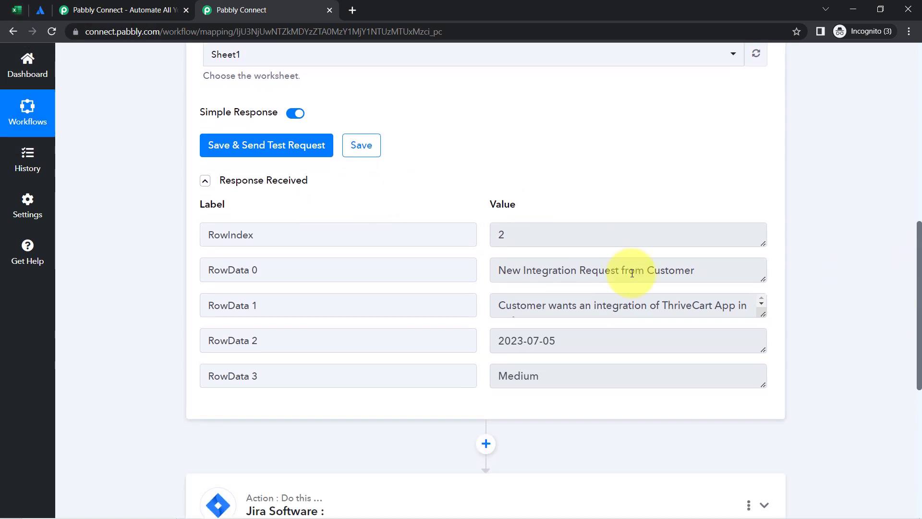
drag(525, 267, 626, 296)
drag(542, 302, 682, 307)
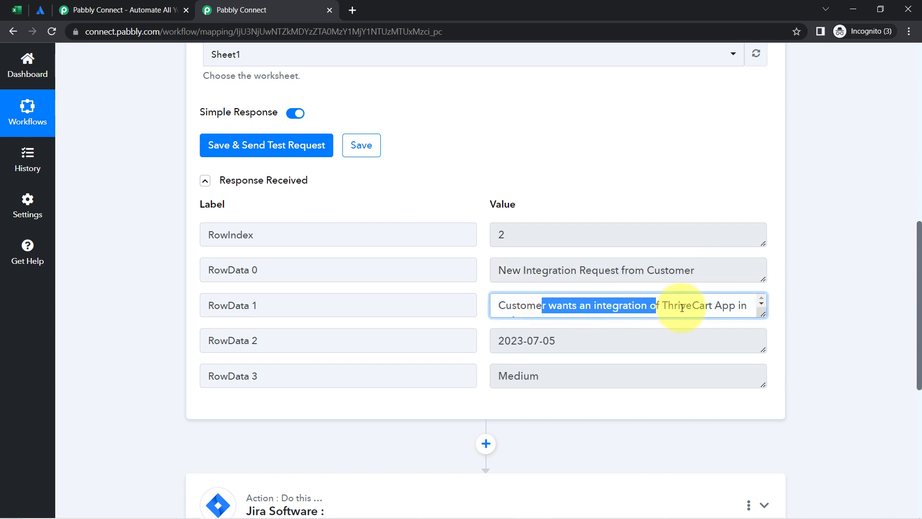
drag(505, 339, 557, 339)
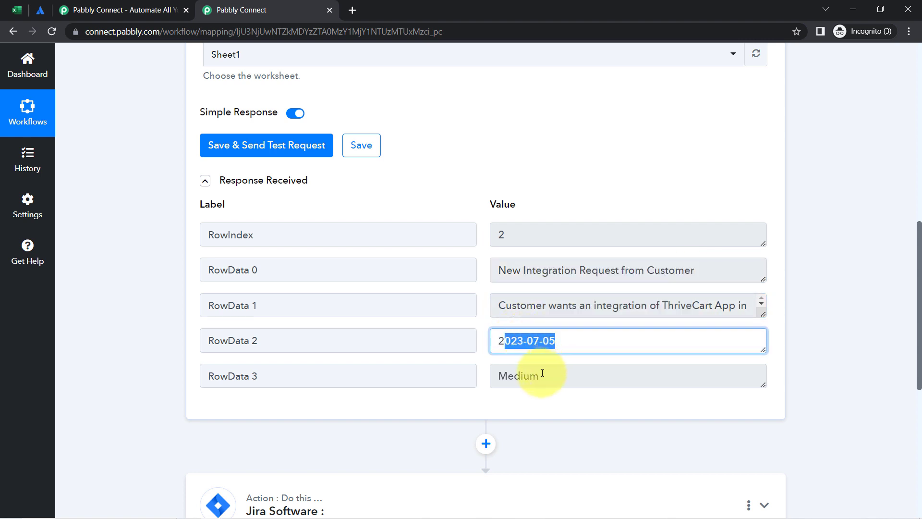
drag(543, 373, 516, 373)
click(17, 6)
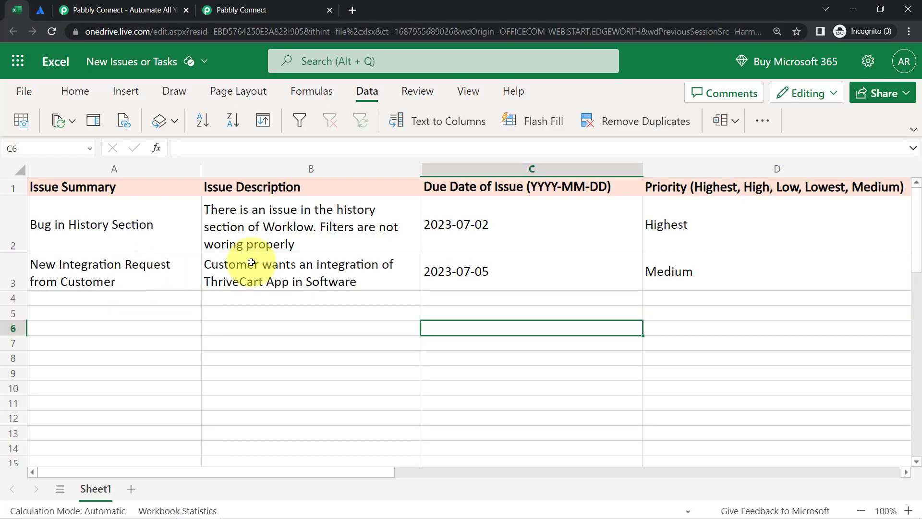
click(18, 275)
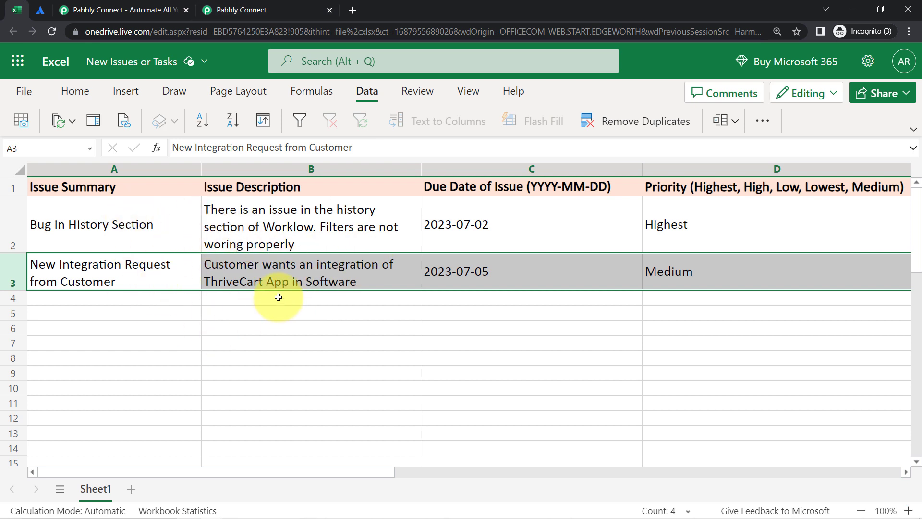
click(242, 10)
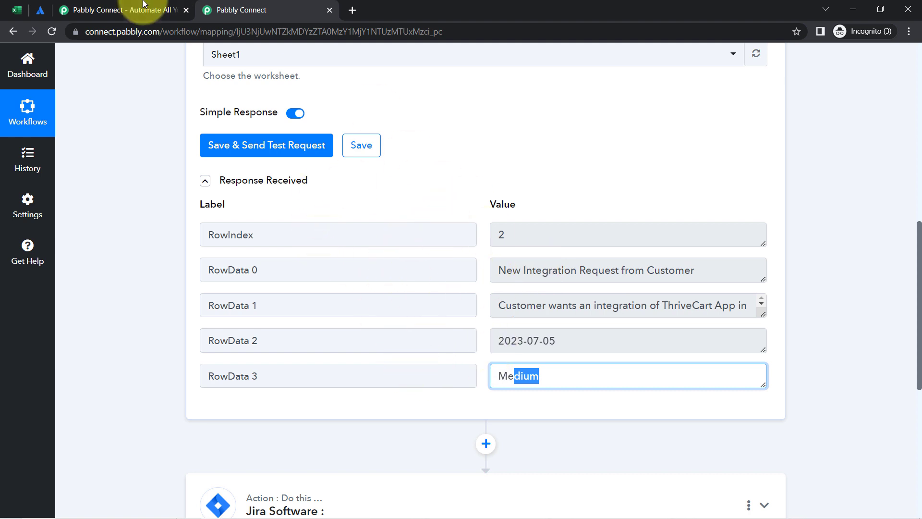
click(17, 10)
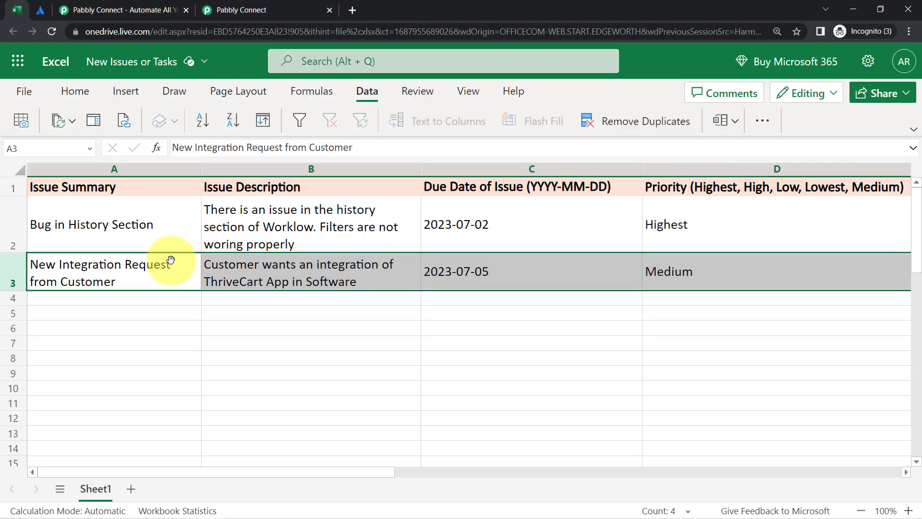
click(262, 5)
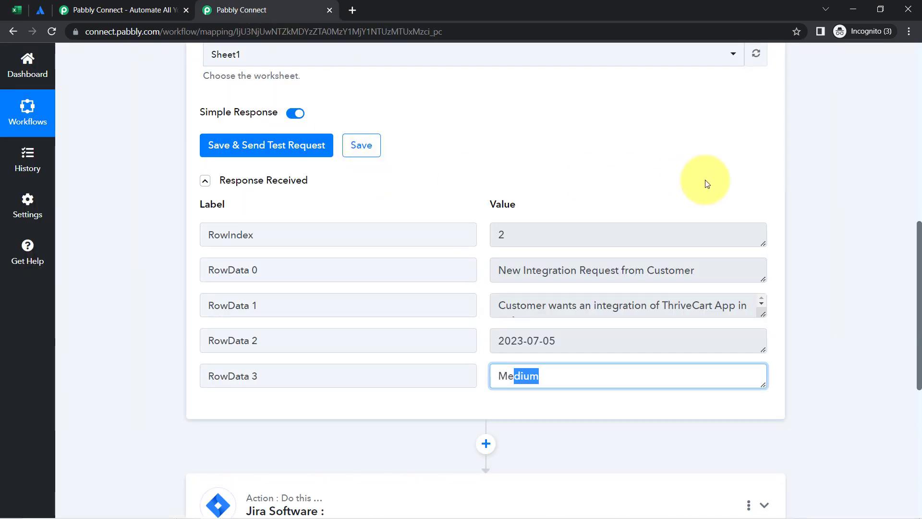
Examine the empty rows below the data in the Excel worksheet and the polling interval on the workflow's trigger
drag(920, 254, 908, 77)
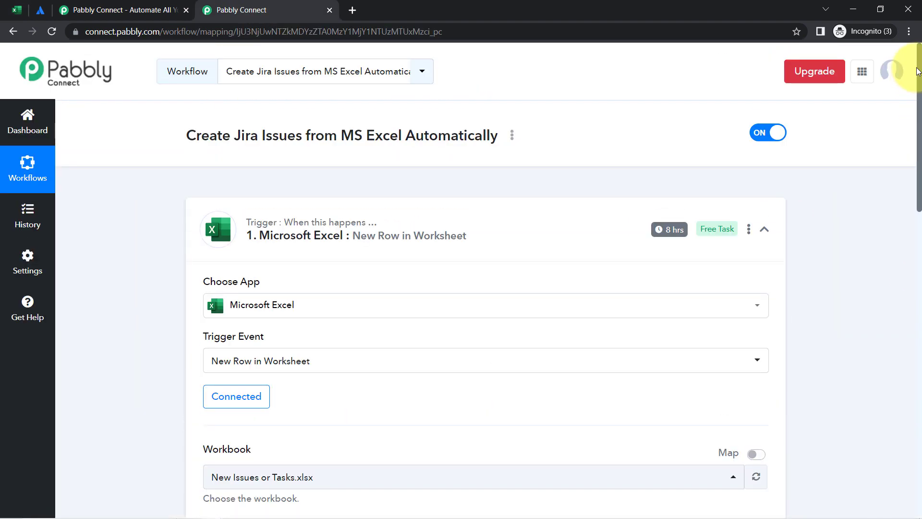
click(16, 10)
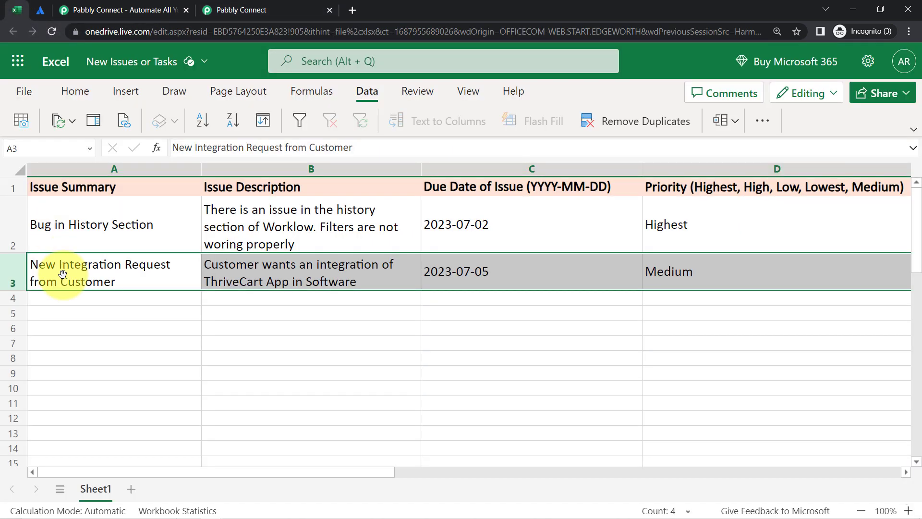
click(11, 298)
click(12, 314)
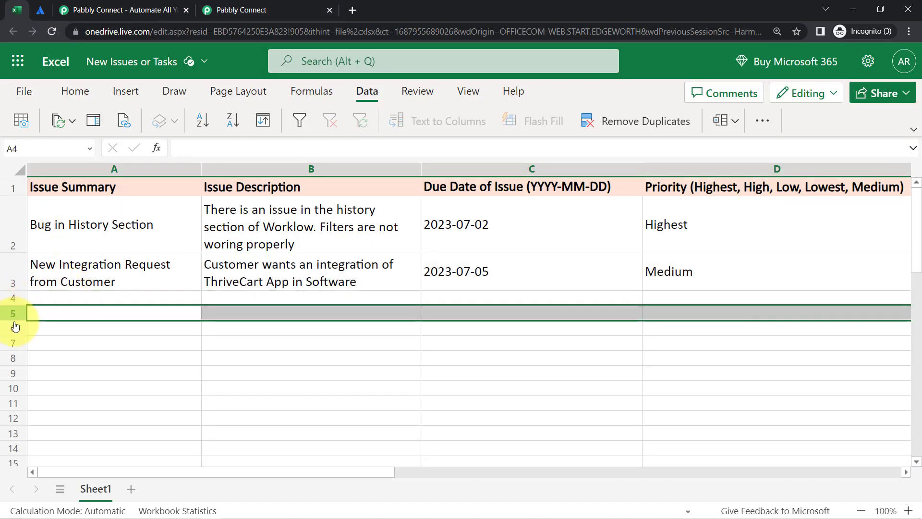
click(13, 330)
click(14, 344)
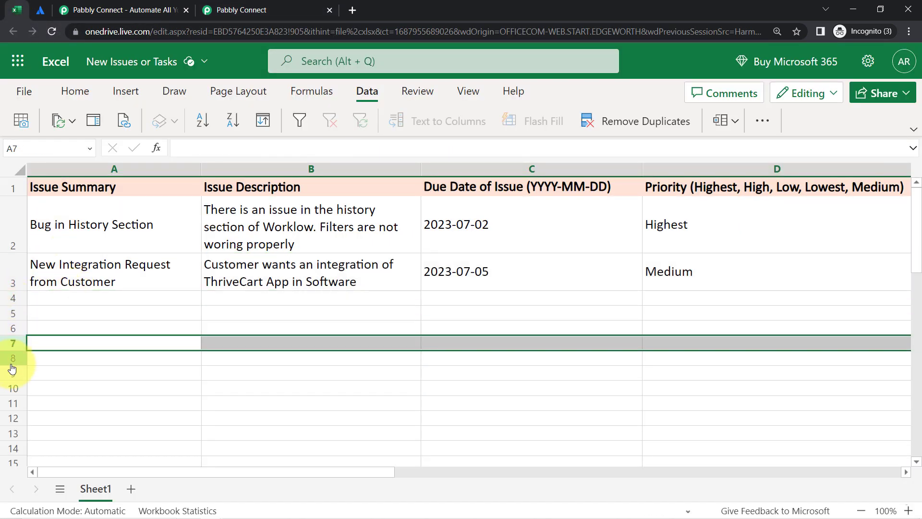
click(12, 359)
click(254, 9)
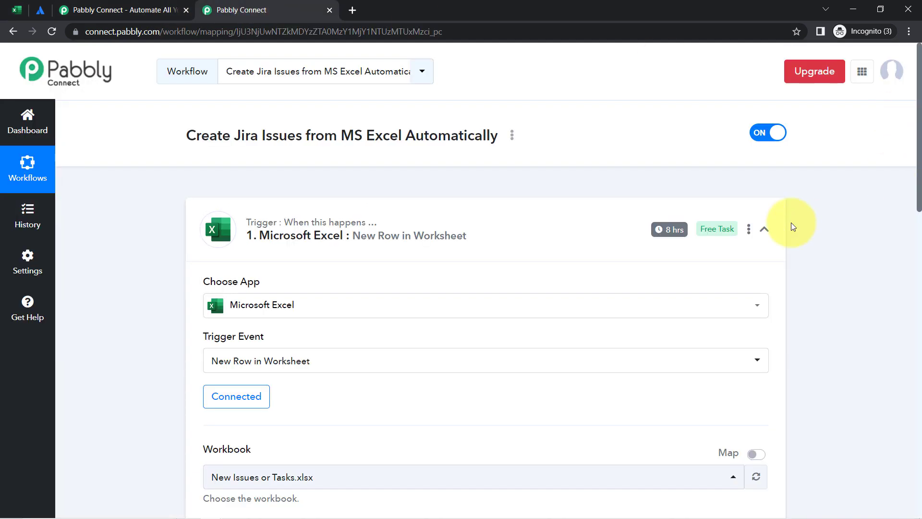
mouse_move(661, 233)
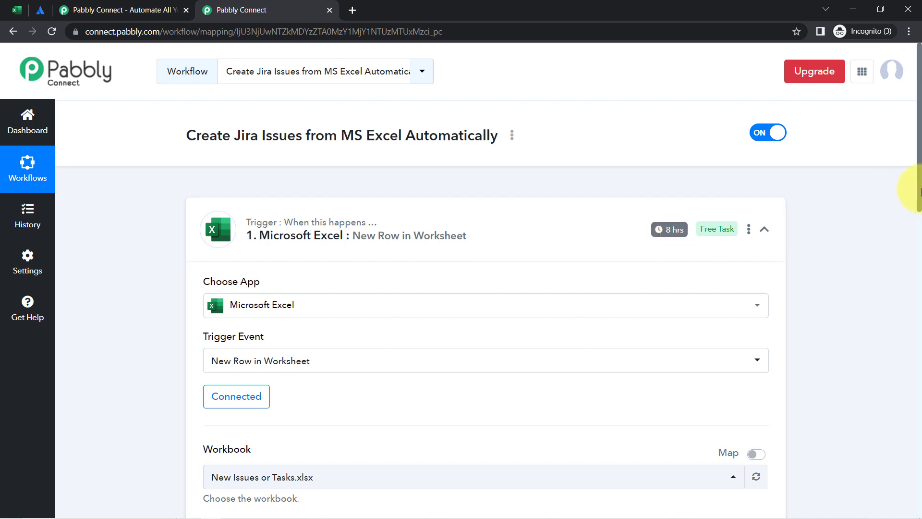
Expand the Jira Software action step and set its action event to Create Issue
drag(920, 191, 919, 368)
scroll(919, 368, down, 6)
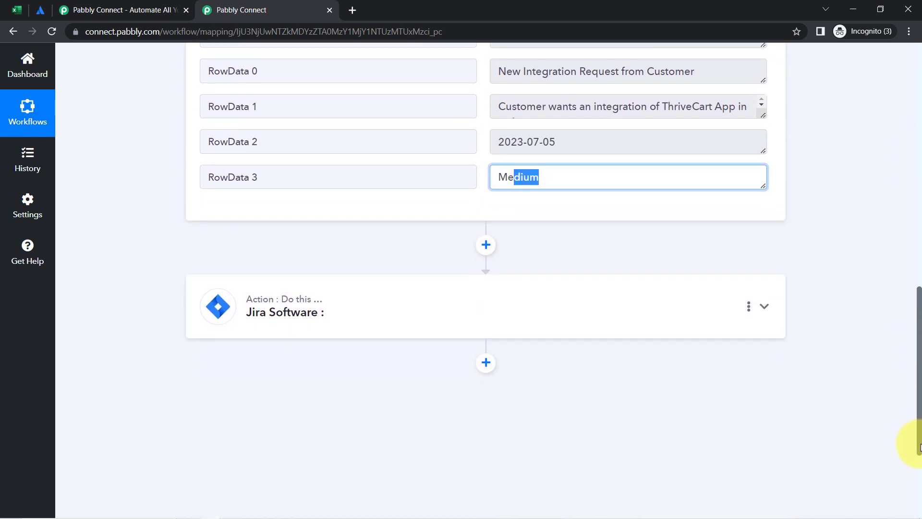
click(298, 249)
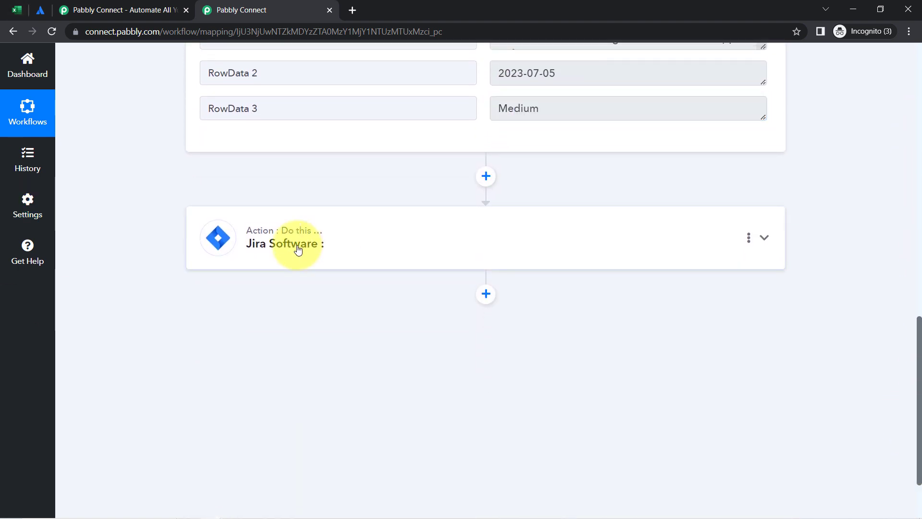
click(235, 368)
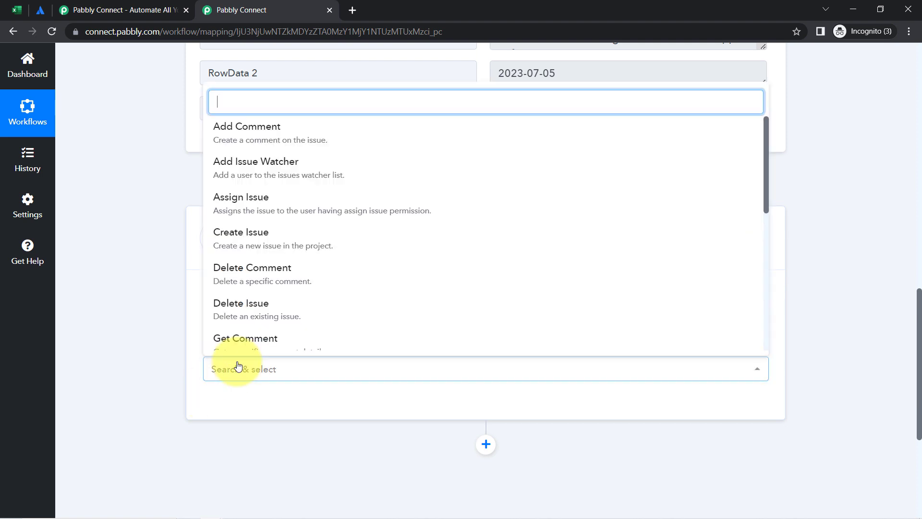
click(266, 250)
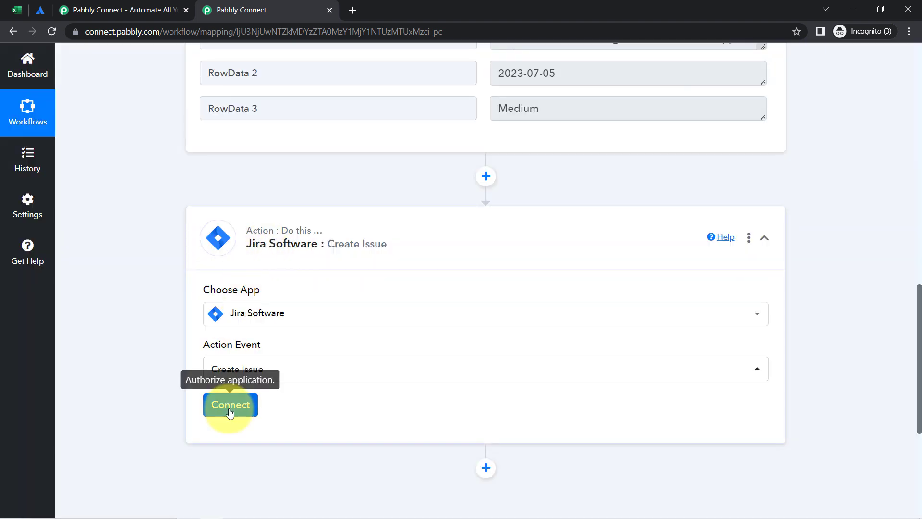
Connect the action through a new connection named Jira Software #3, granting Pabbly access to the Atlassian site pabcon.atlassian.net
click(230, 412)
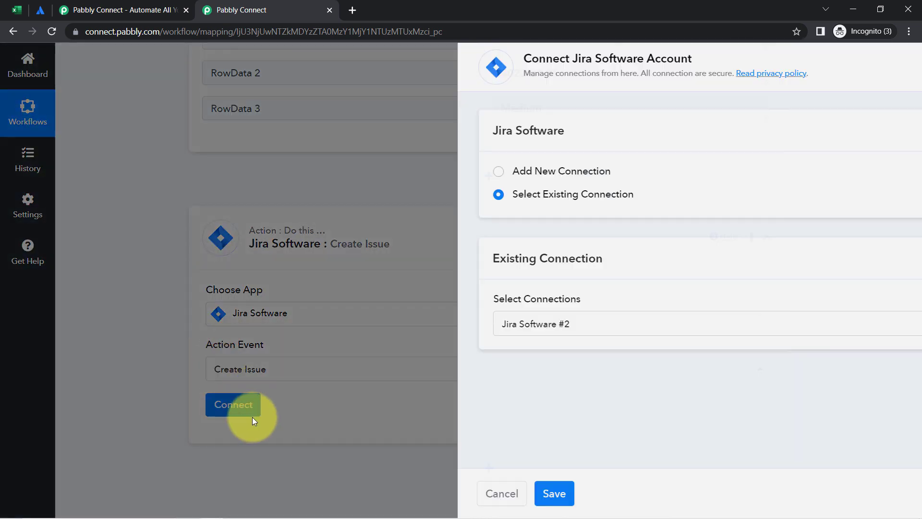
click(484, 169)
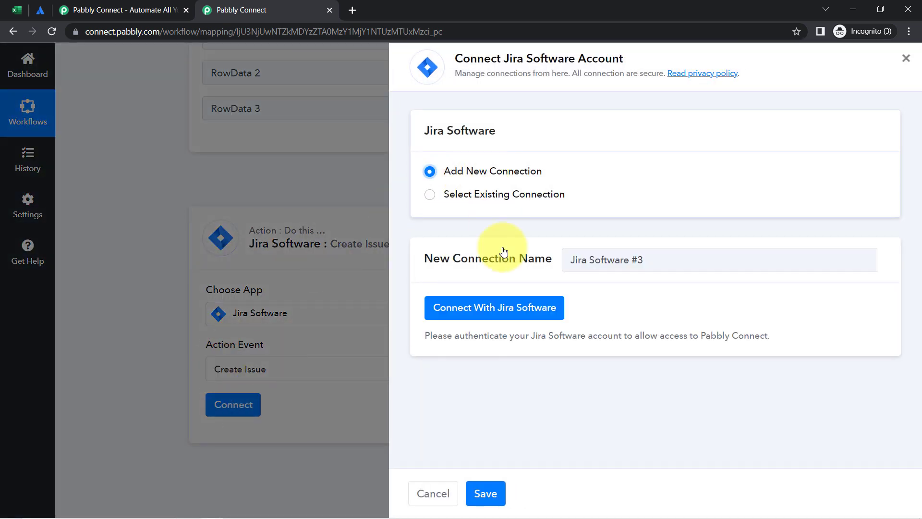
click(482, 312)
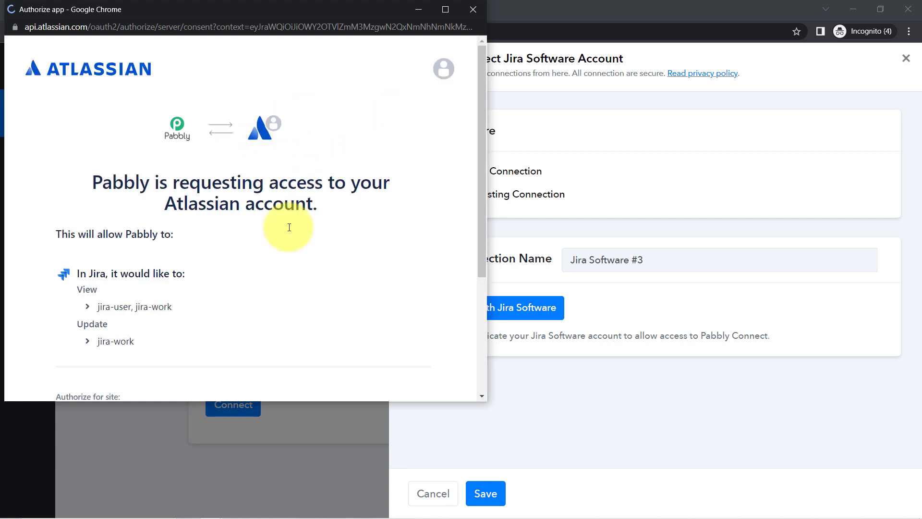
scroll(284, 288, down, 3)
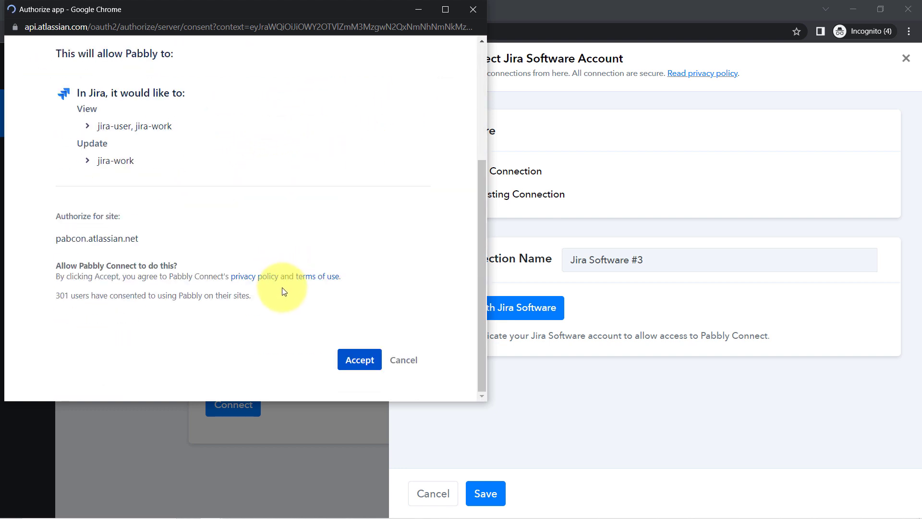
click(359, 361)
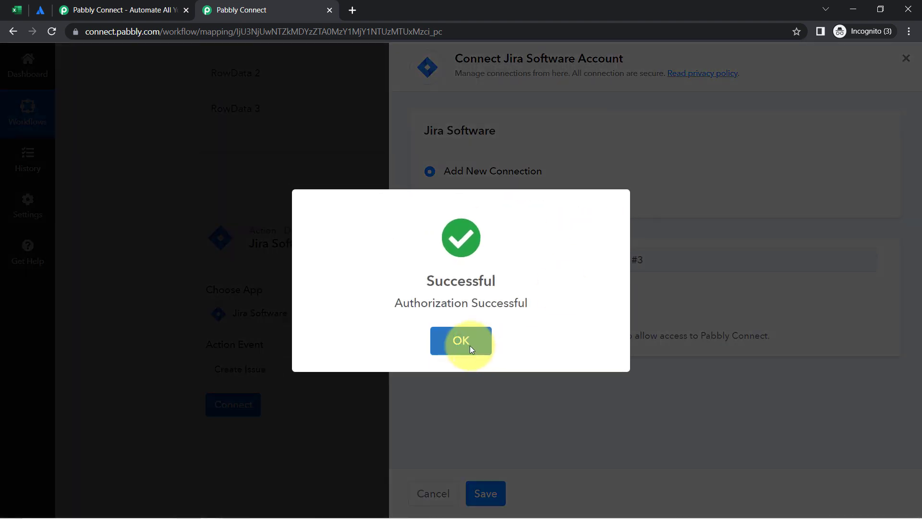
click(465, 342)
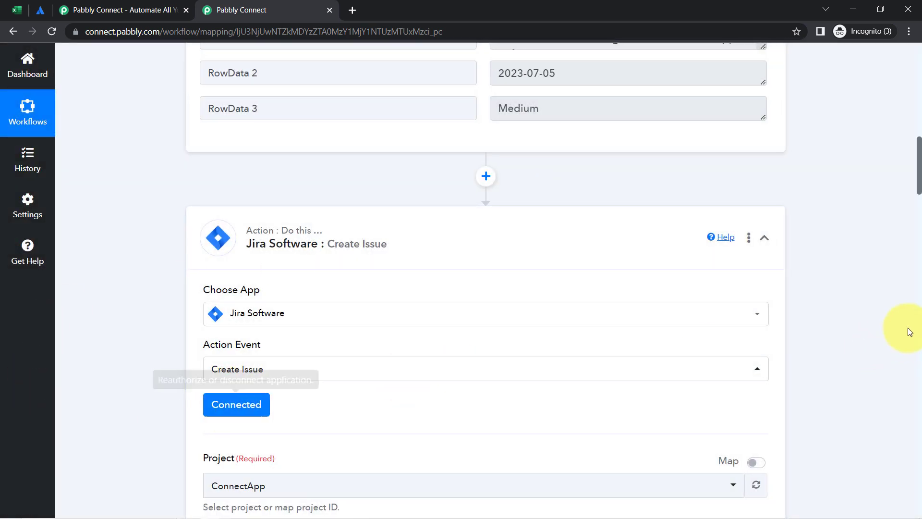
scroll(908, 226, down, 3)
scroll(918, 259, down, 3)
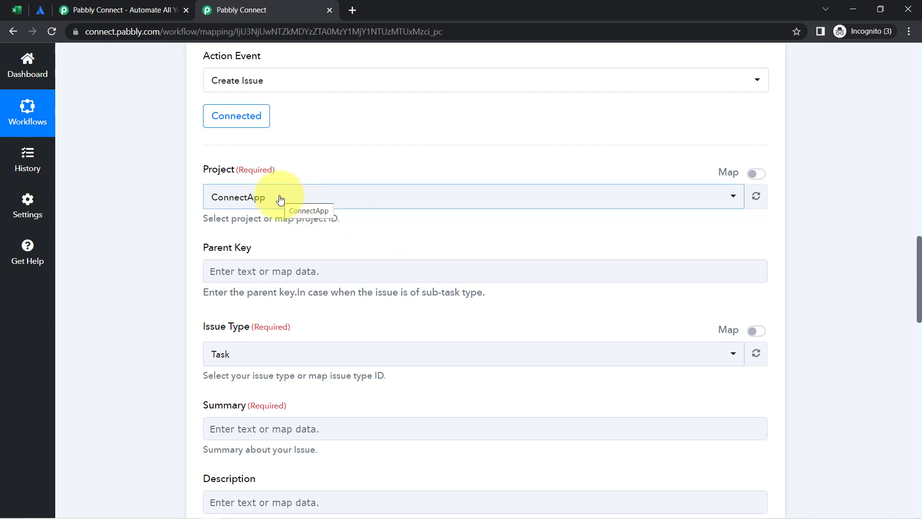
Set the Jira issue's Project to Demo service project
click(281, 199)
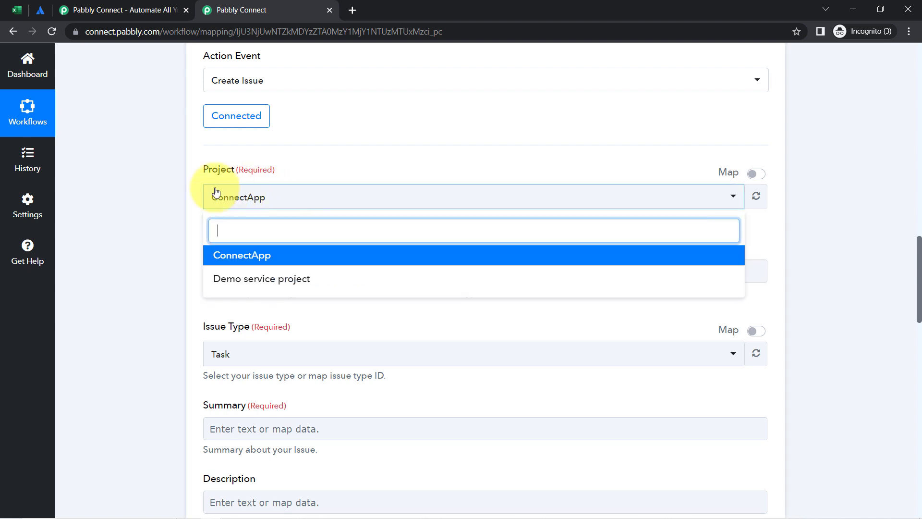
click(138, 227)
click(38, 15)
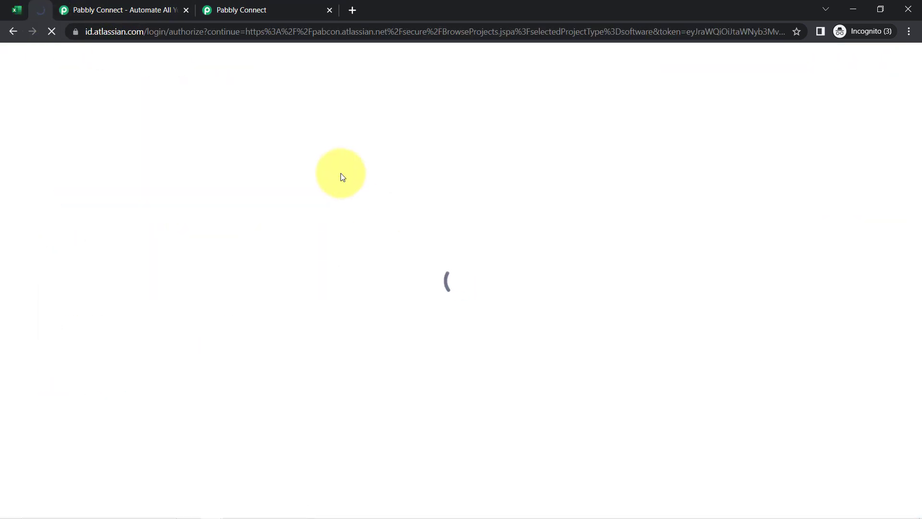
click(269, 6)
click(257, 192)
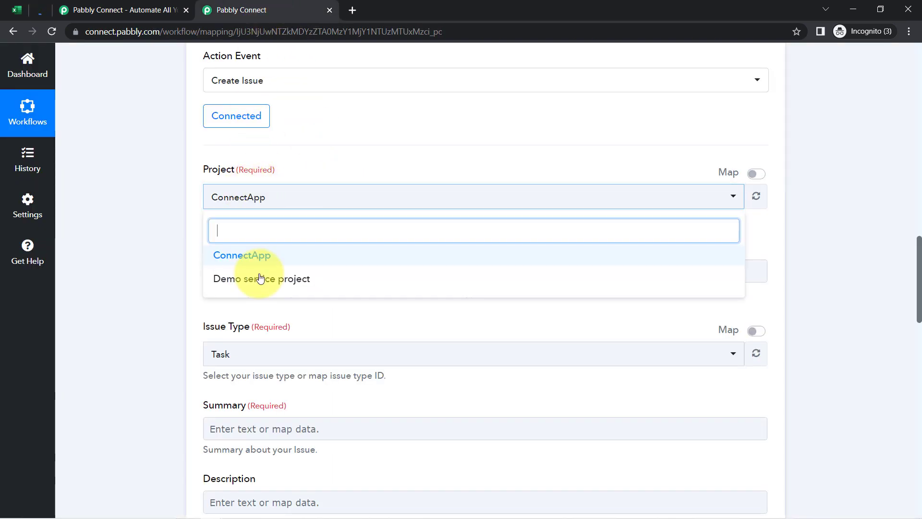
click(309, 275)
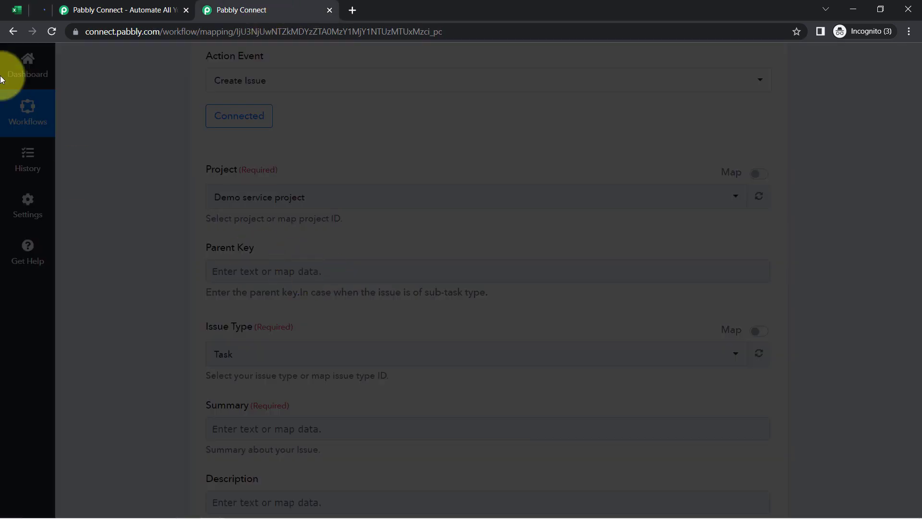
Switch to Jira and check its recent projects for Demo service project
click(38, 8)
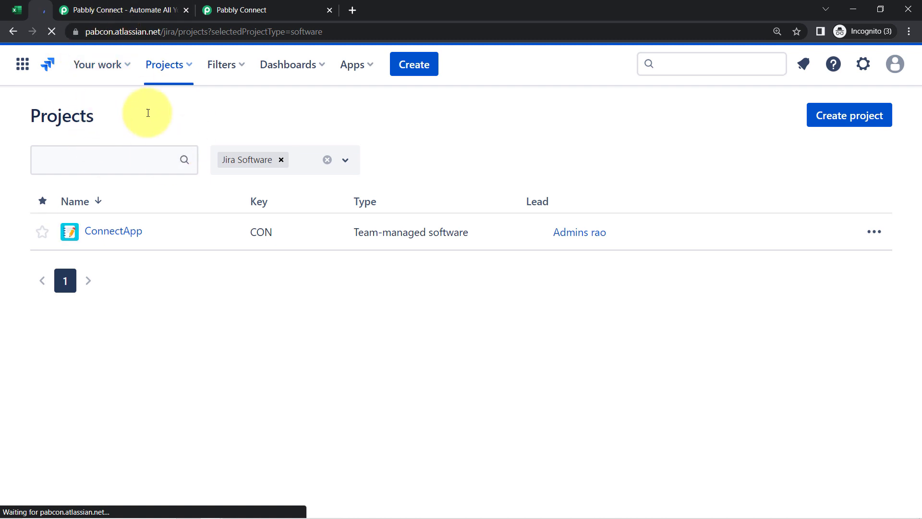
click(183, 76)
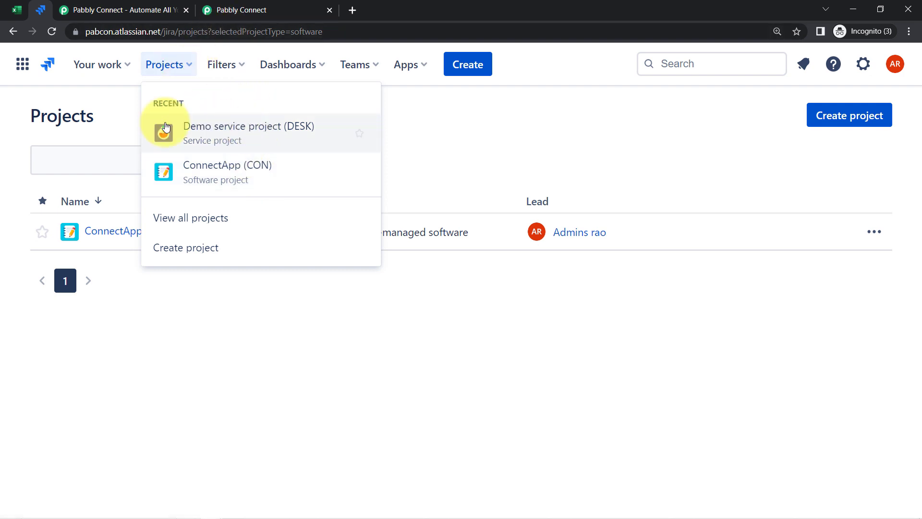
click(285, 5)
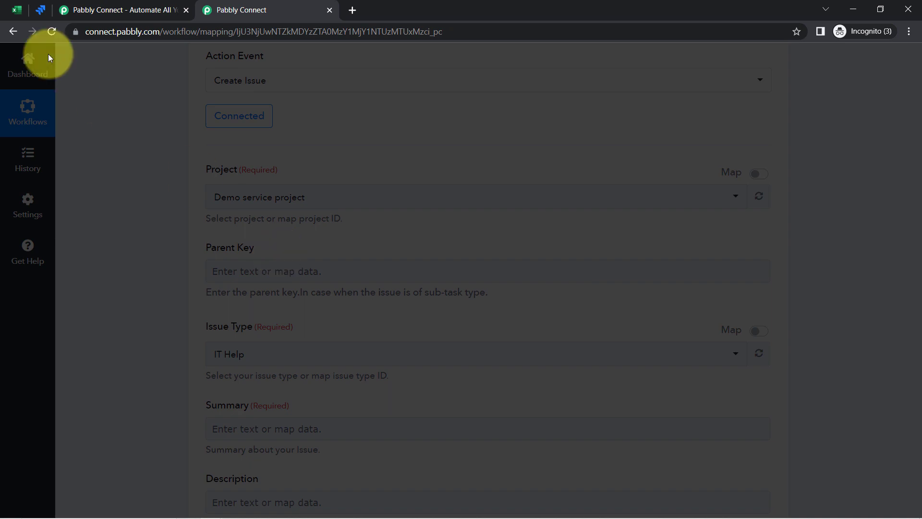
Compare the issue rows in the Excel worksheet with the RowData values in the trigger response and the Create Issue fields
click(17, 7)
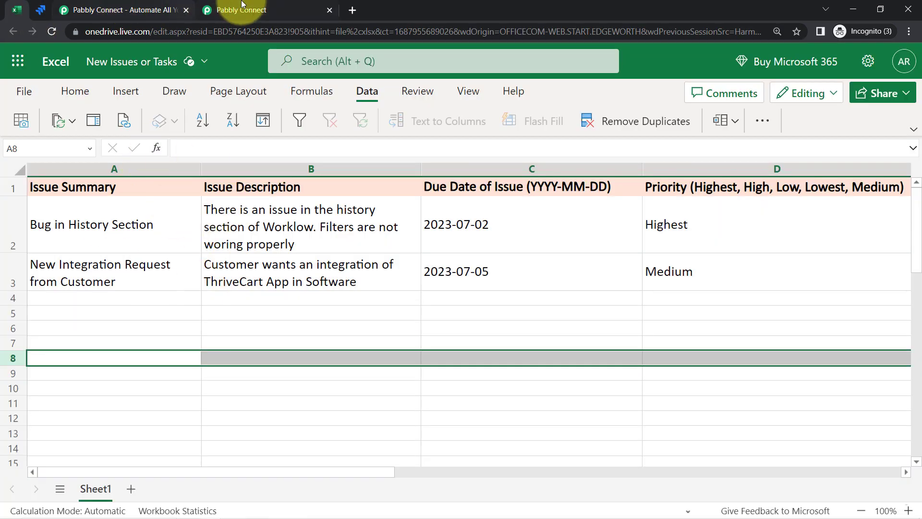
click(221, 10)
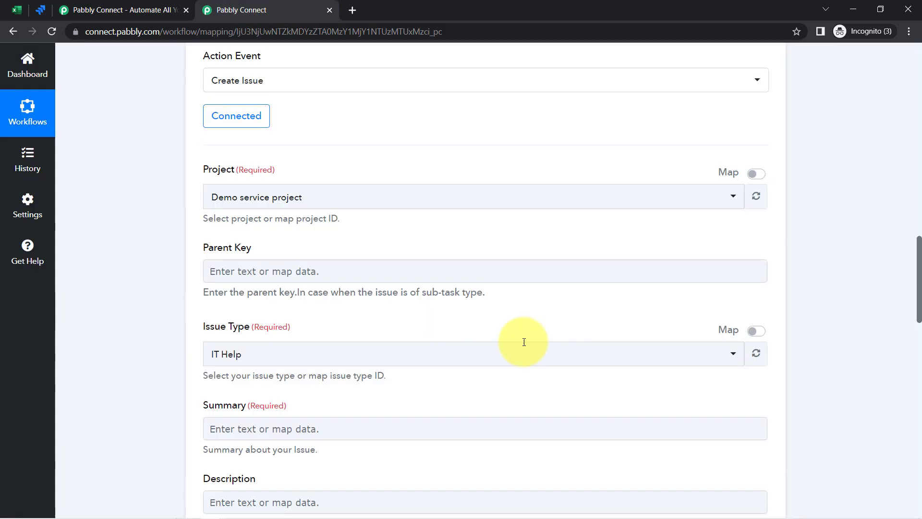
scroll(657, 176, up, 5)
scroll(657, 176, up, 4)
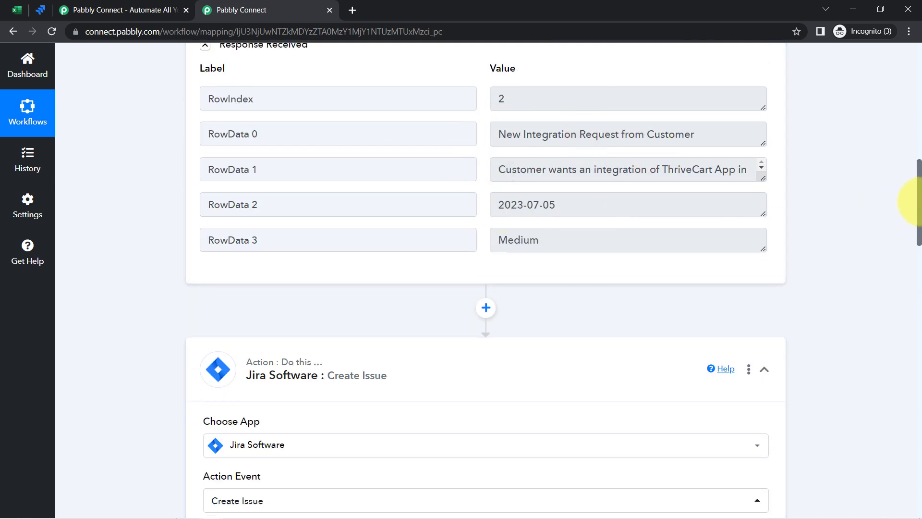
drag(919, 205, 916, 308)
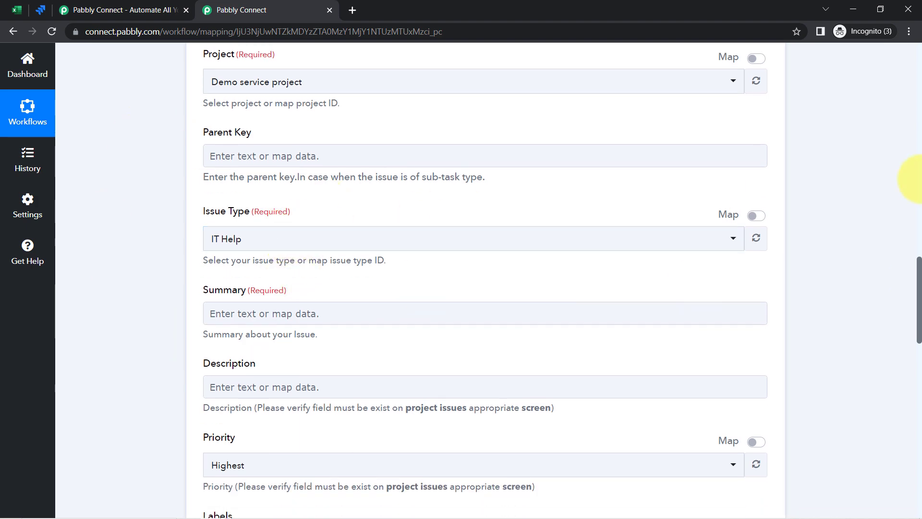
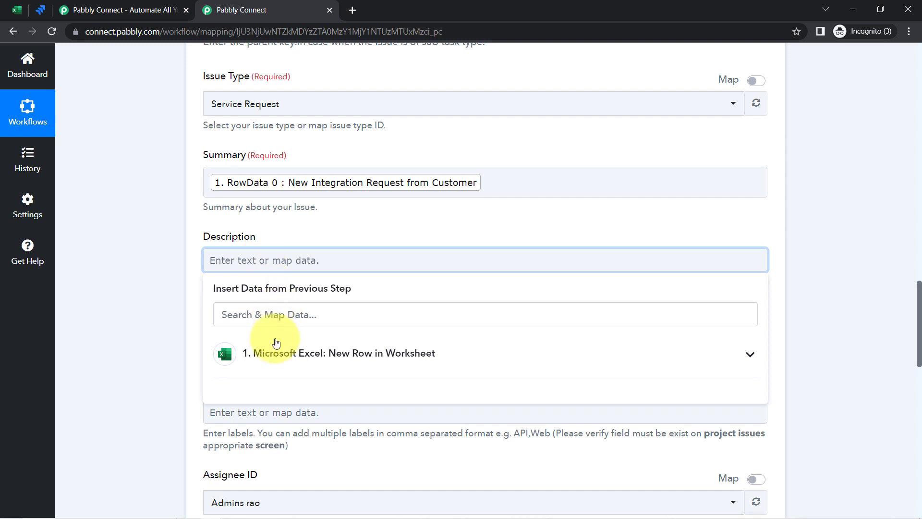
Map the issue's Description to RowData 1 from the Microsoft Excel: New Row in Worksheet step
click(264, 352)
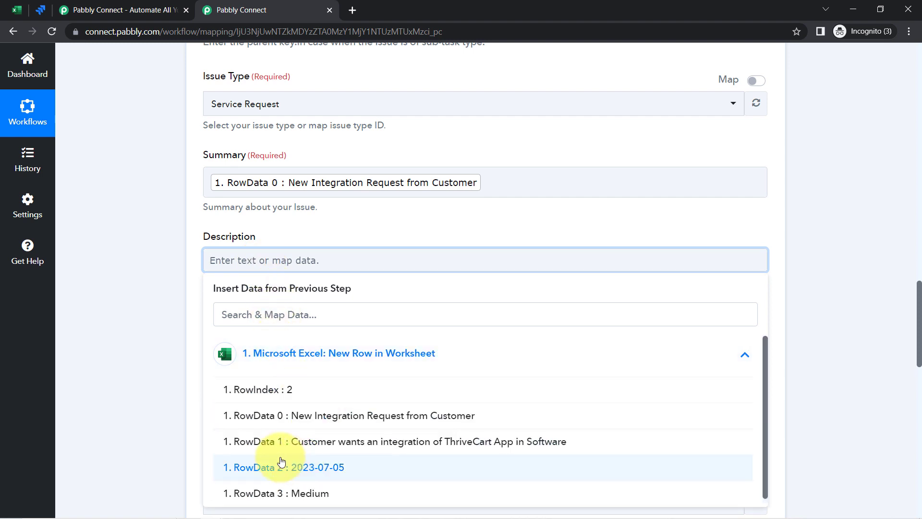
click(317, 442)
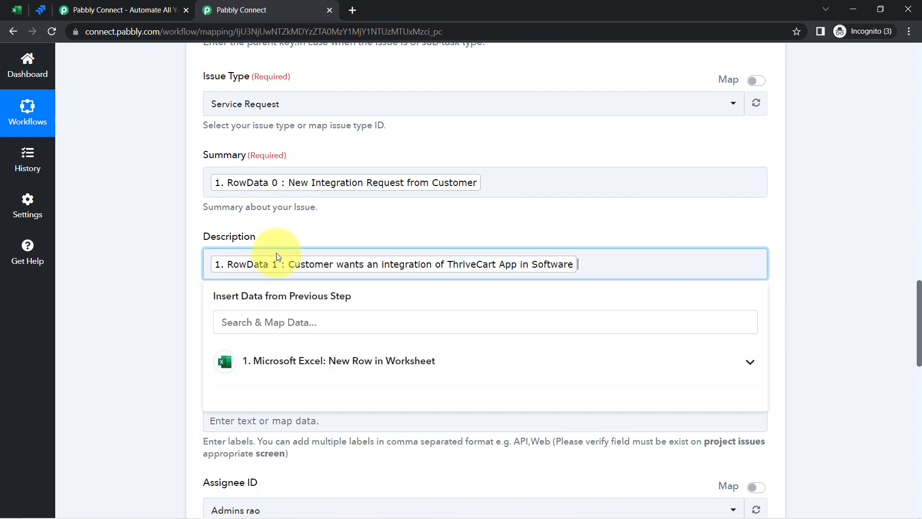
click(156, 304)
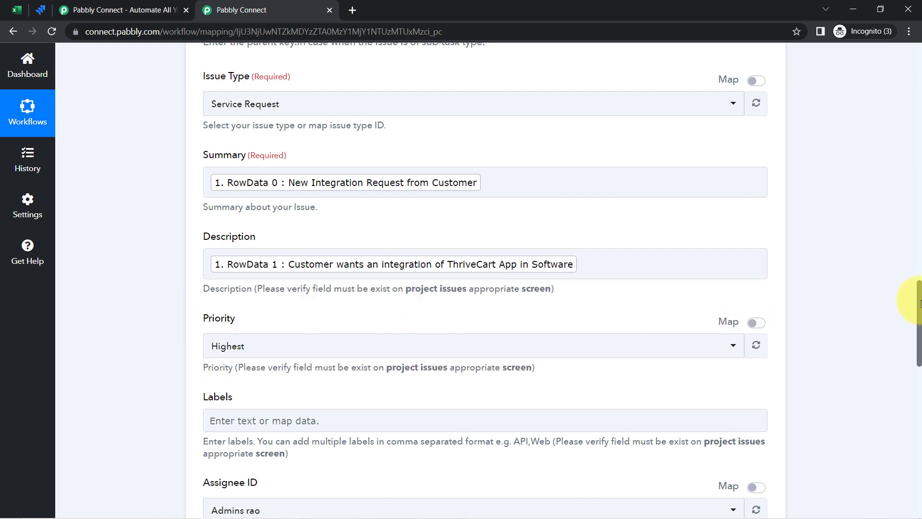
Turn mapping on for the Priority field to examine its value, and turn it off again
drag(919, 303, 918, 324)
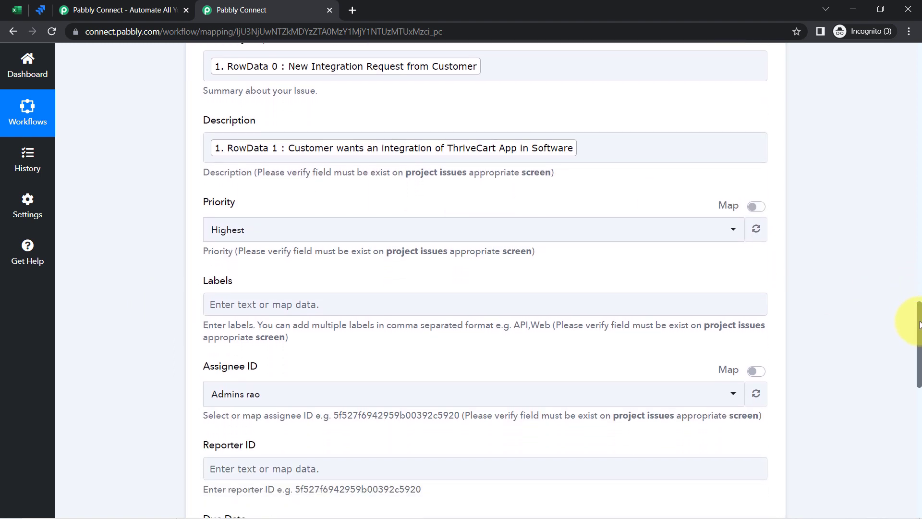
click(753, 207)
click(216, 225)
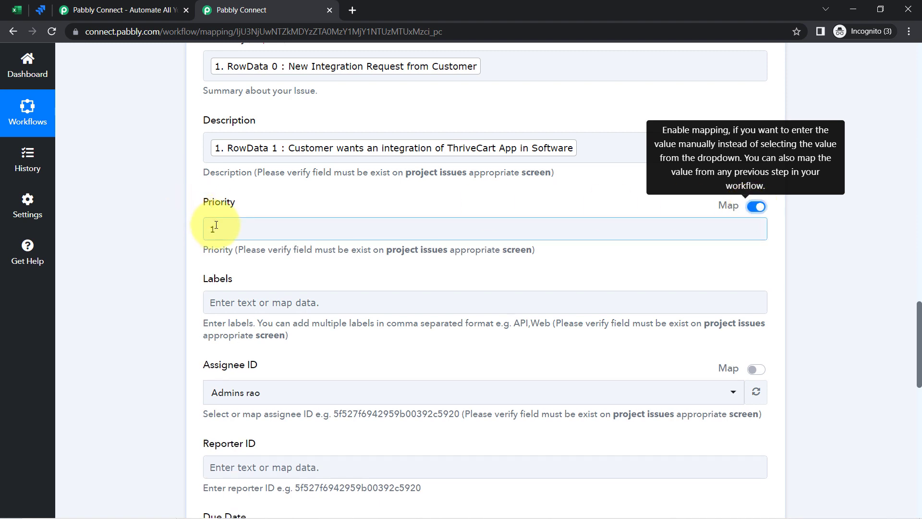
click(755, 207)
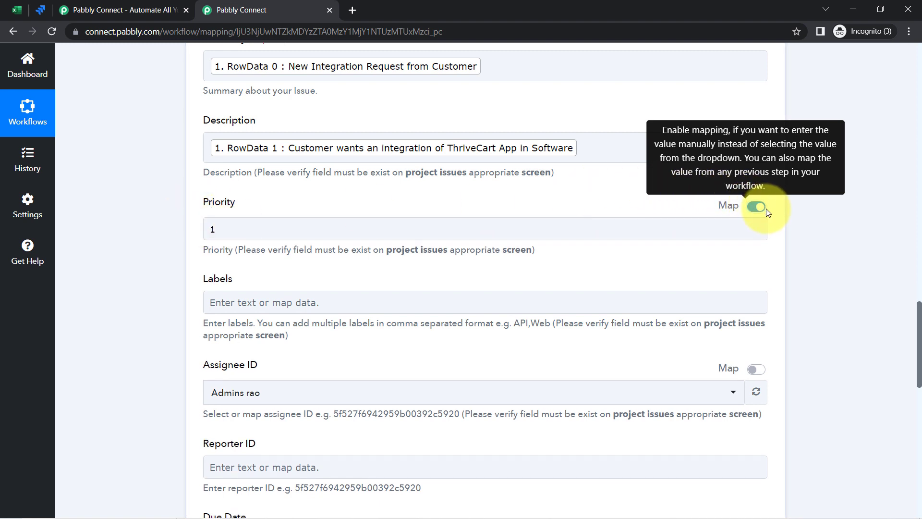
Review the available Priority options and choose High
click(204, 230)
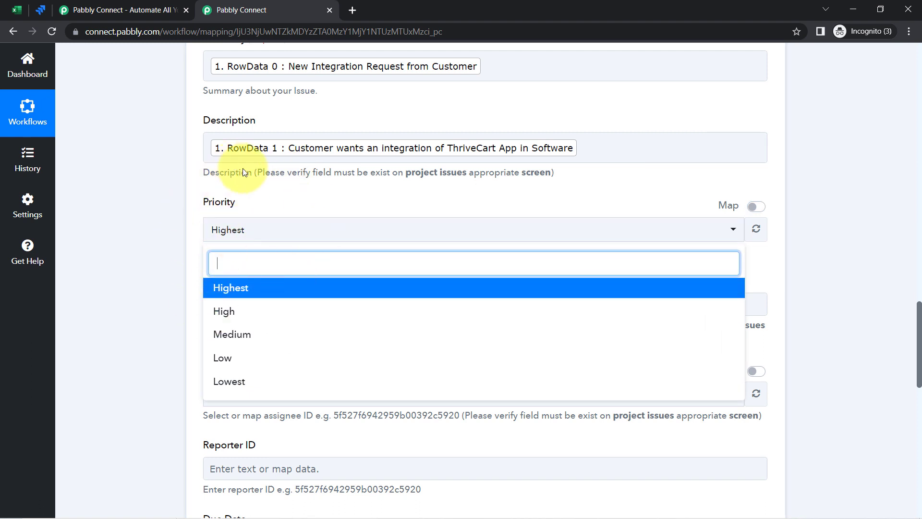
click(221, 239)
click(221, 235)
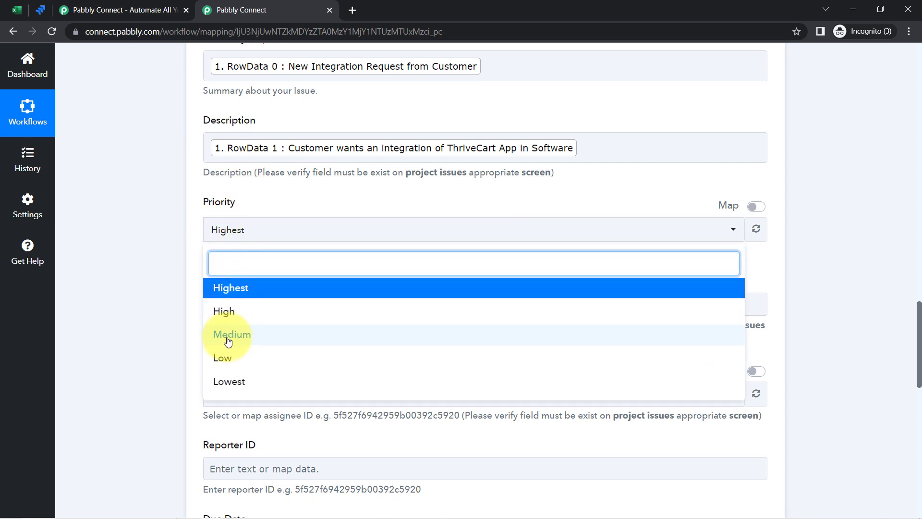
click(216, 319)
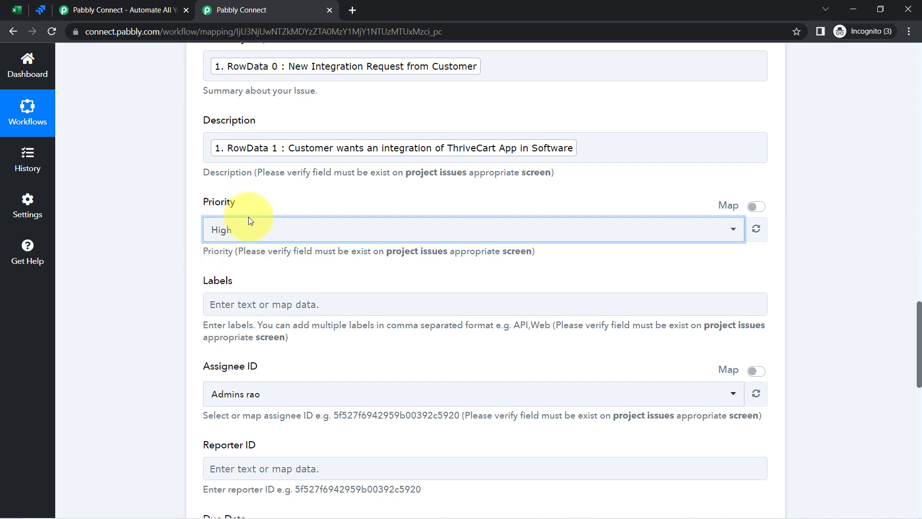
click(231, 229)
click(231, 229)
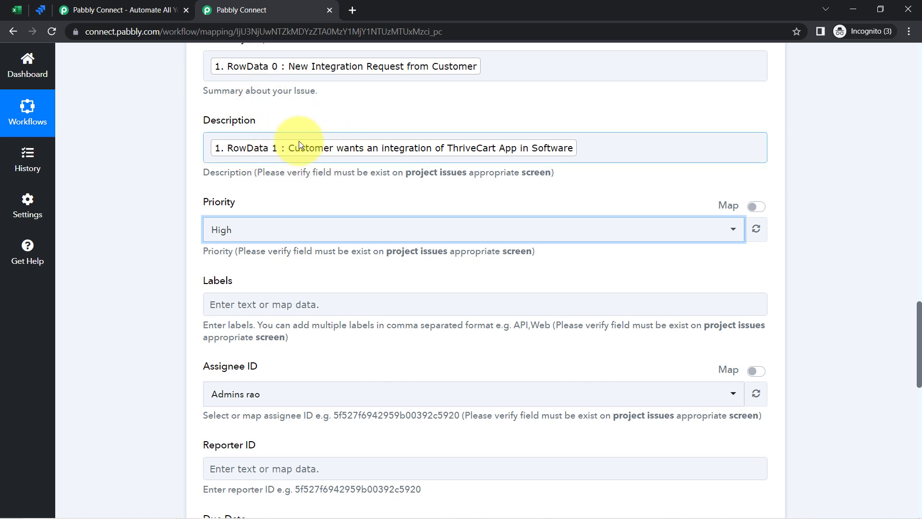
Enable mapping for Priority and replace its value with RowData 3 from the Microsoft Excel trigger step
click(757, 208)
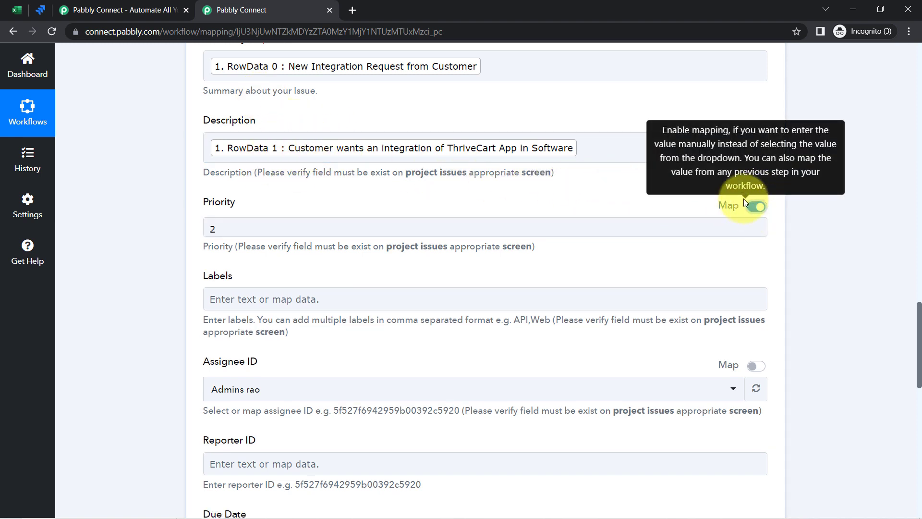
click(227, 232)
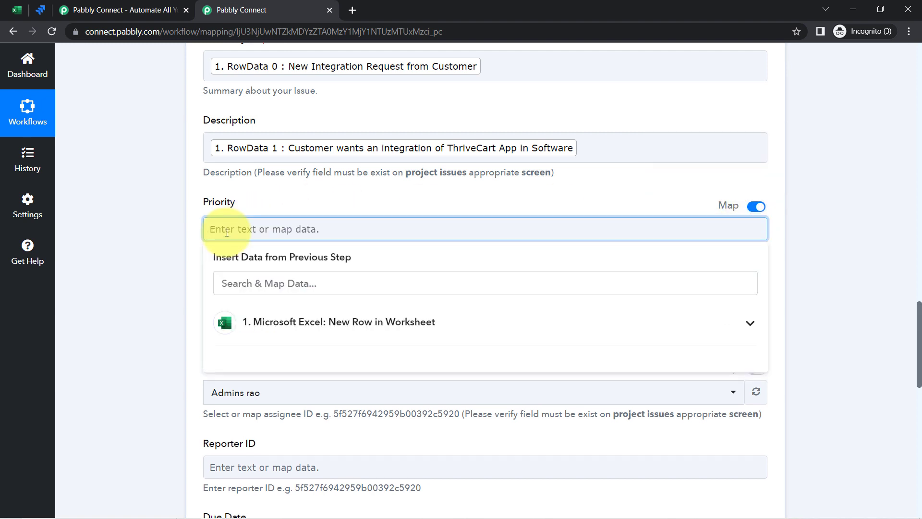
click(244, 321)
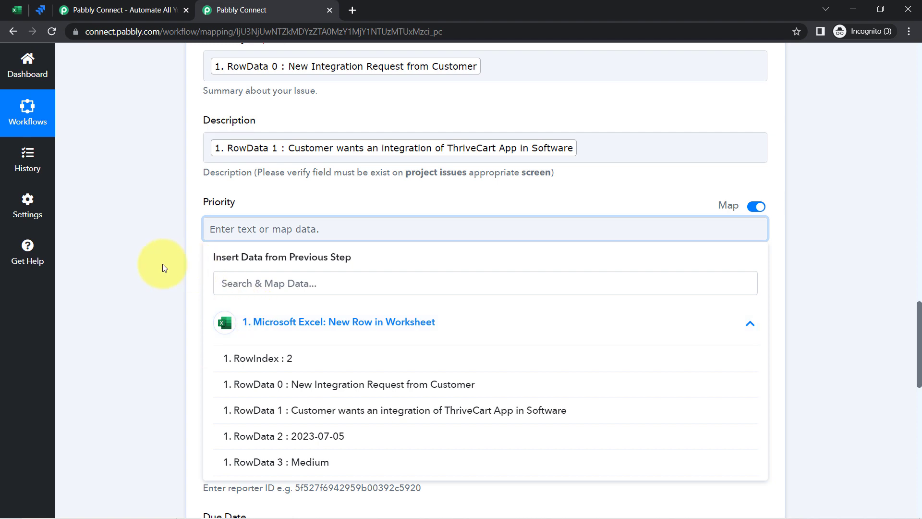
scroll(168, 284, down, 2)
click(318, 341)
click(152, 187)
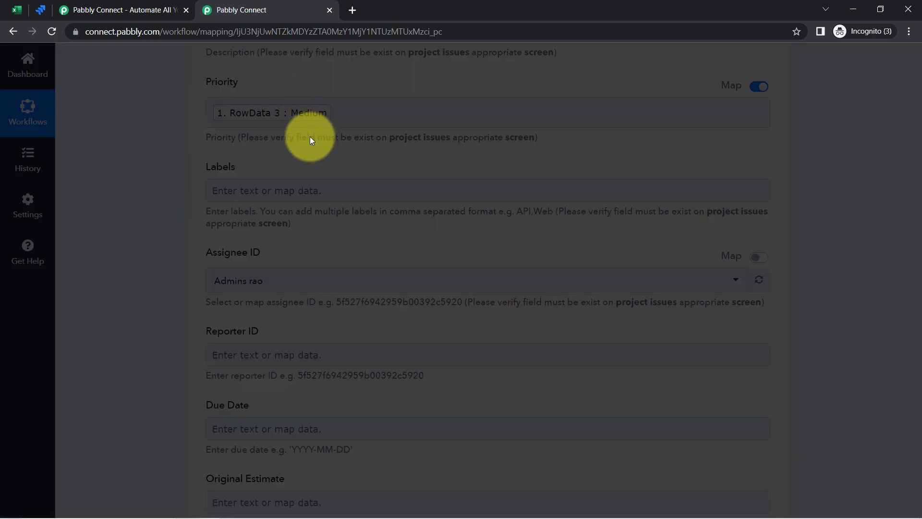
Check the worksheet's due date column and map the issue's Due Date to RowData 2 from the Excel trigger step
click(16, 9)
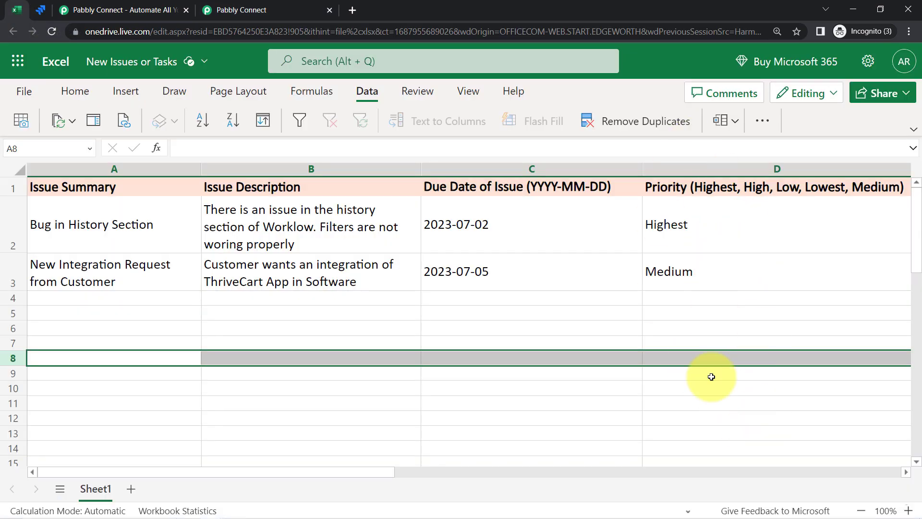
click(245, 10)
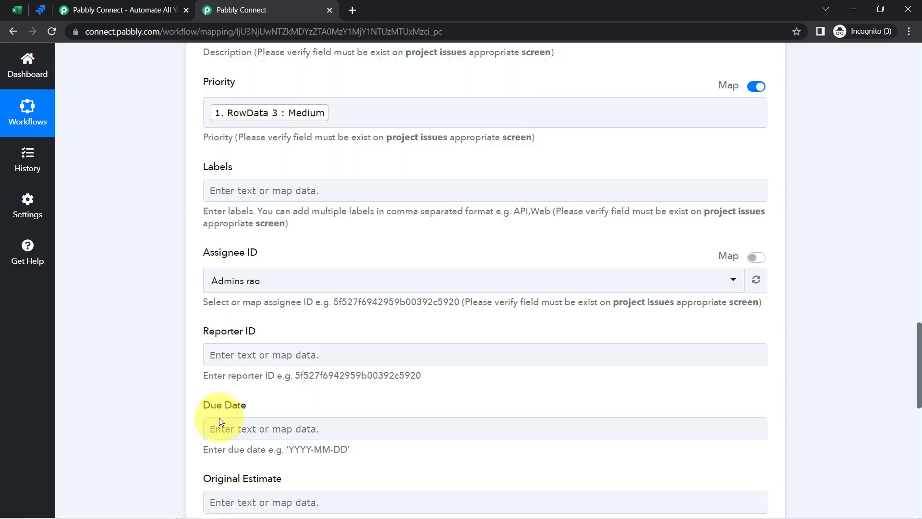
click(216, 422)
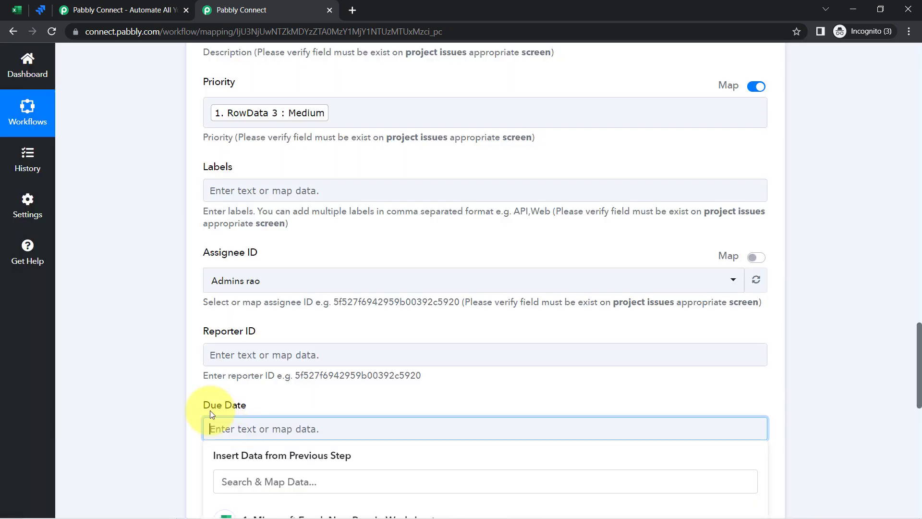
scroll(168, 396, down, 5)
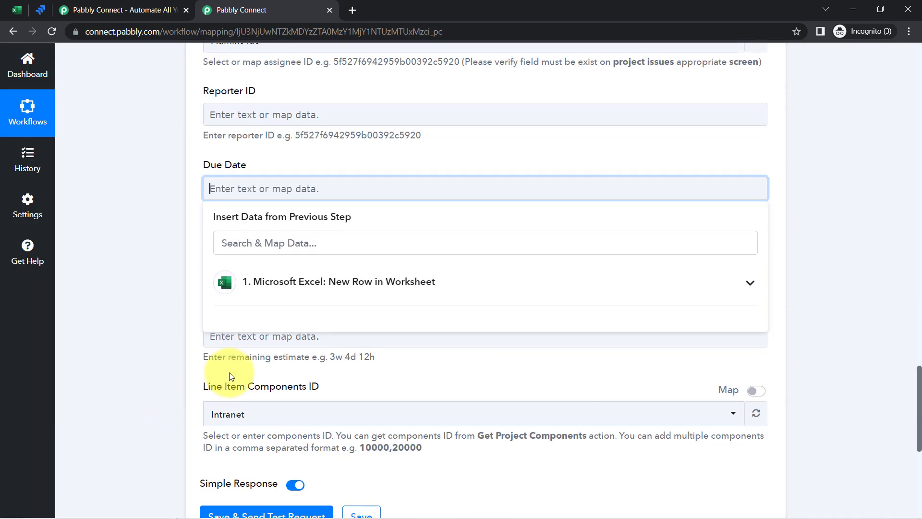
click(265, 282)
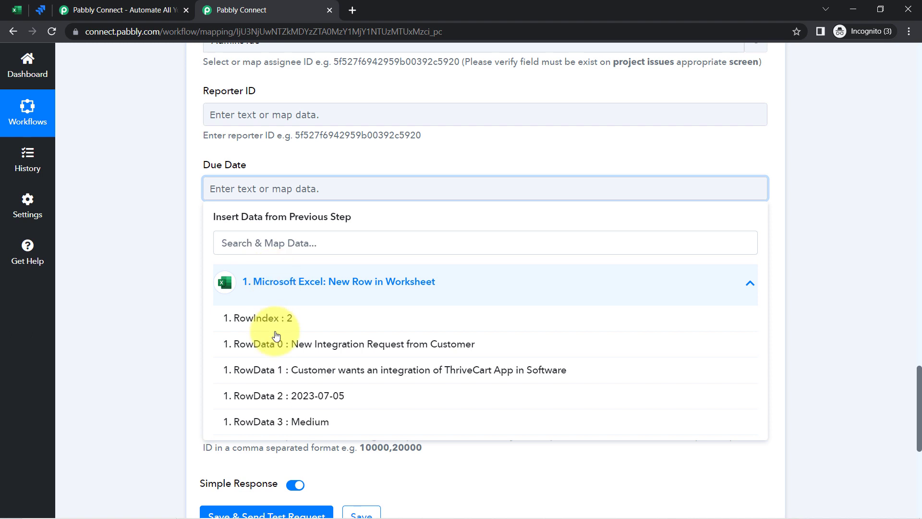
click(270, 405)
click(177, 297)
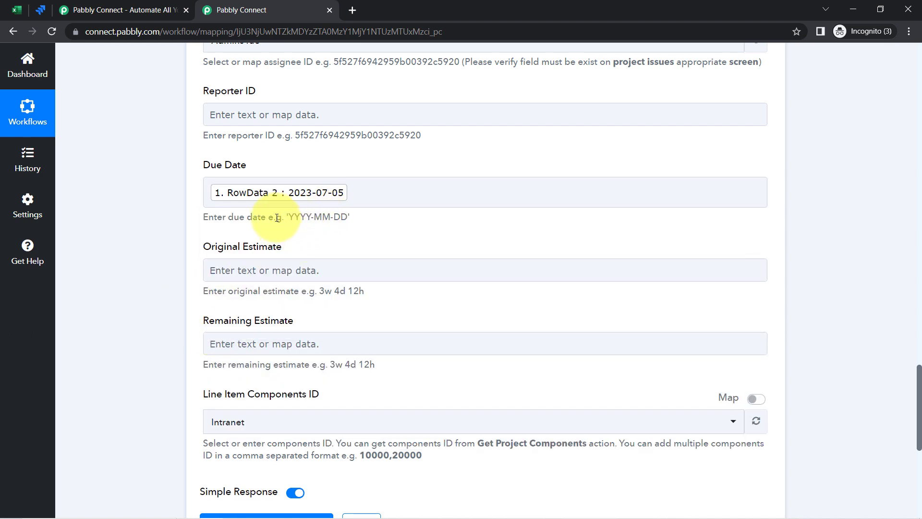
drag(277, 217, 332, 206)
click(181, 277)
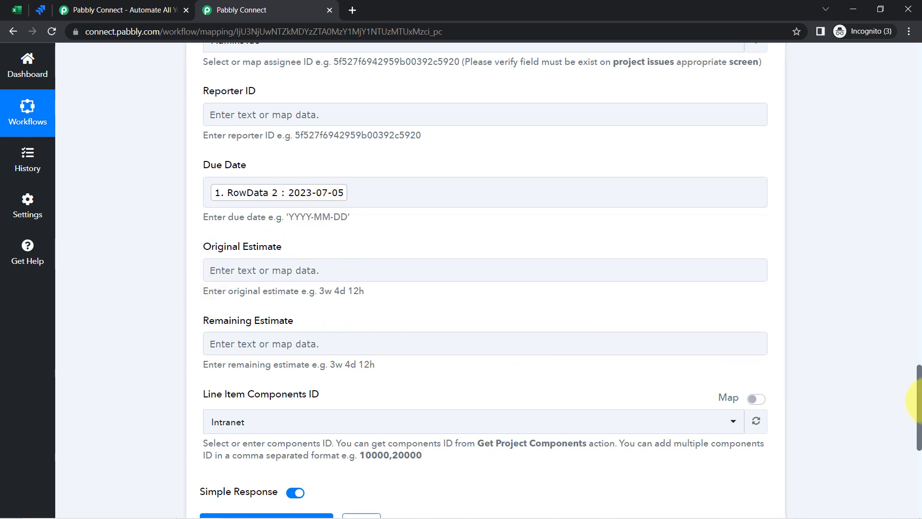
Switch to Jira and open Demo service project from the recent projects
drag(919, 409, 914, 460)
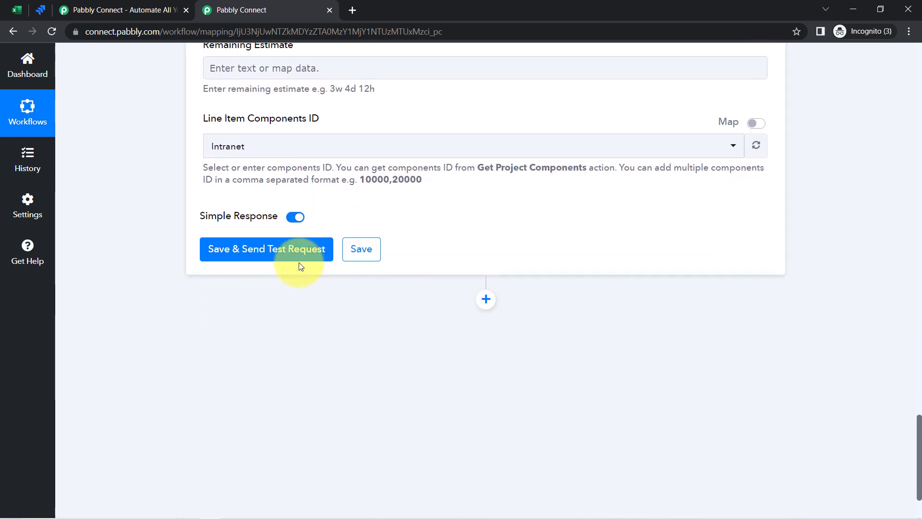
click(39, 9)
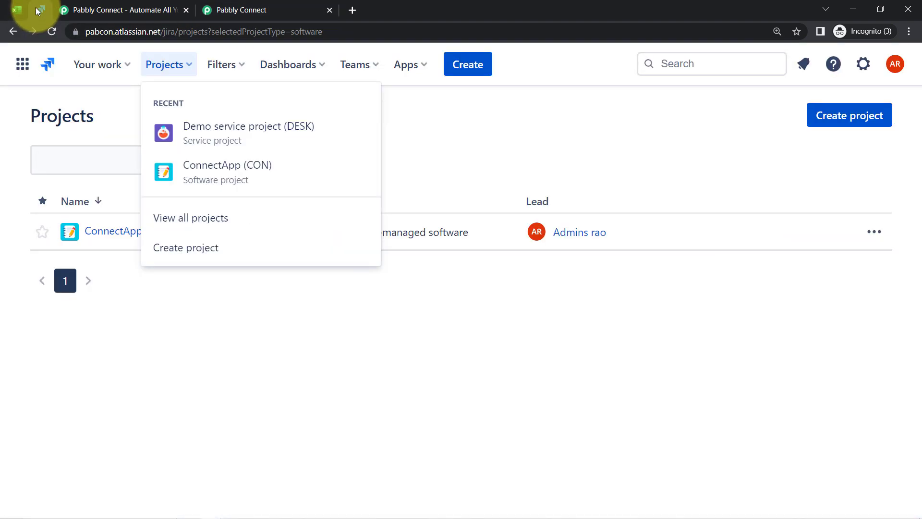
click(137, 327)
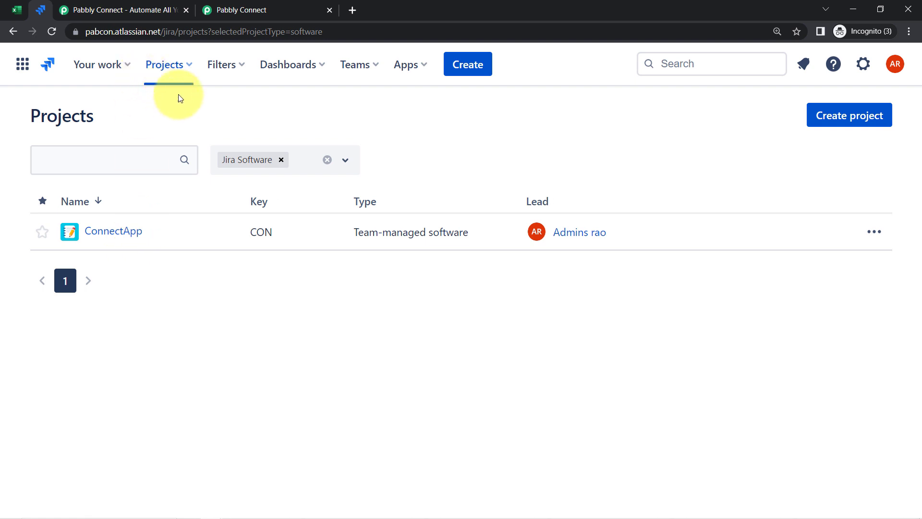
click(169, 66)
click(239, 130)
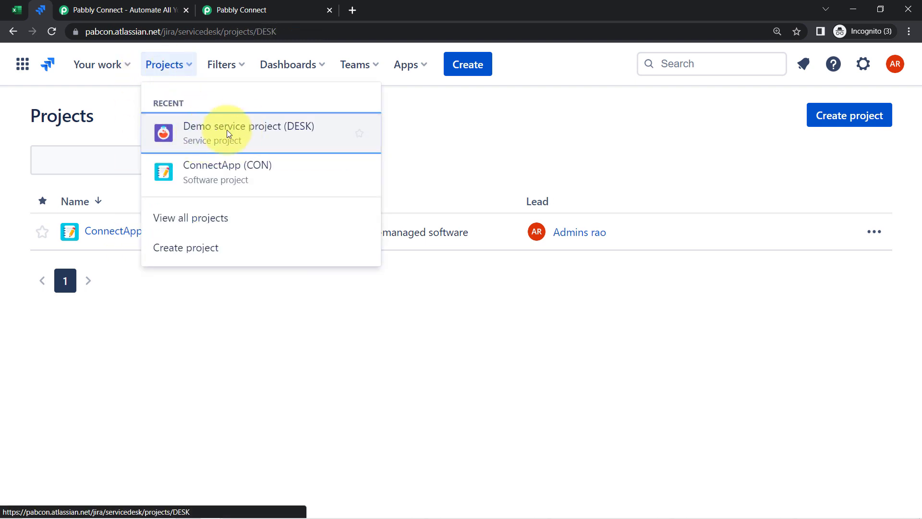
Return to the Pabbly Connect workflow and try saving and sending a test request for the Jira issue action
click(240, 9)
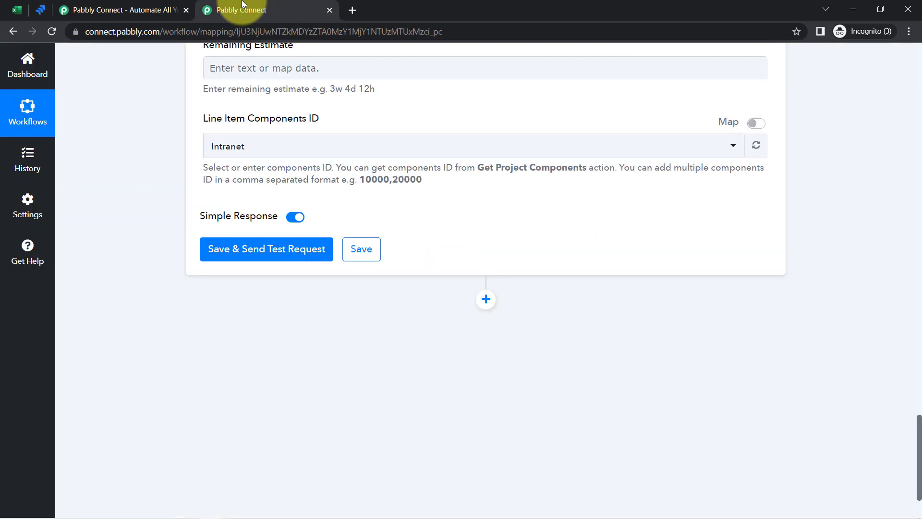
click(262, 254)
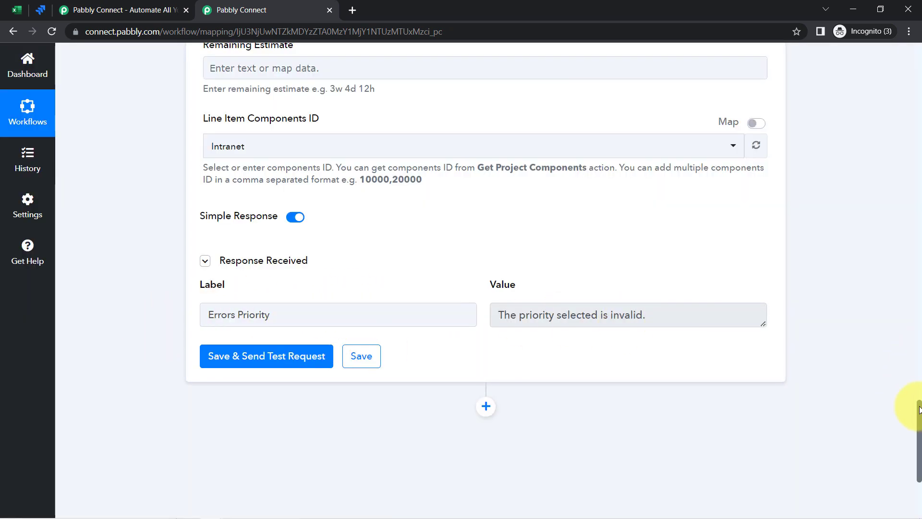
Turn off mapping for Priority, review its options with High selected, and turn mapping on again to examine the value behind it
scroll(919, 409, up, 10)
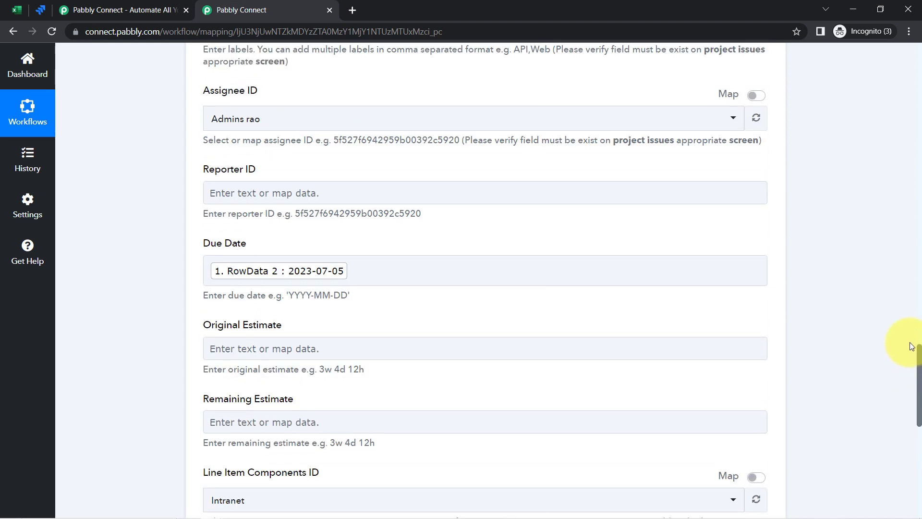
click(755, 111)
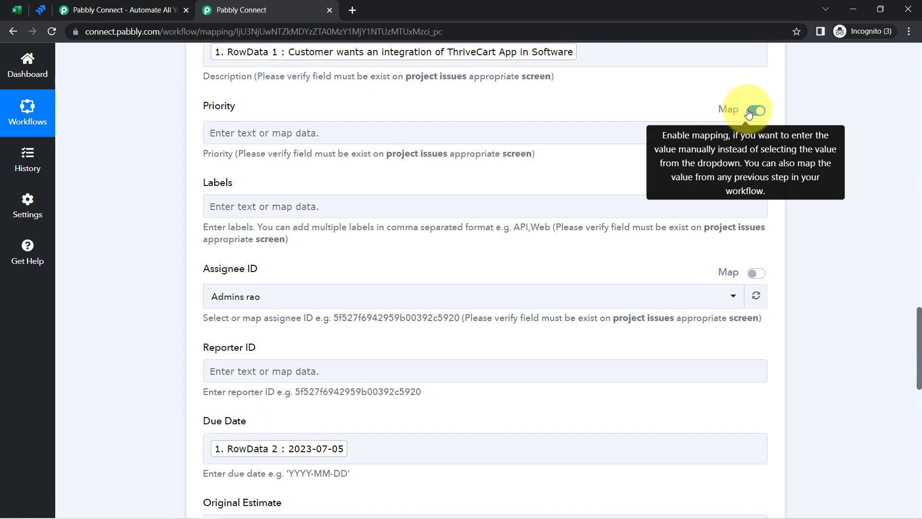
click(757, 112)
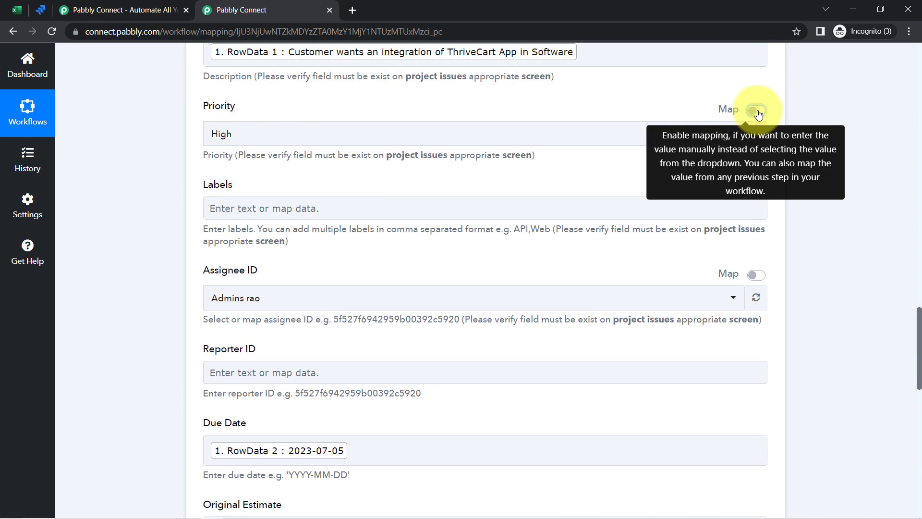
click(263, 134)
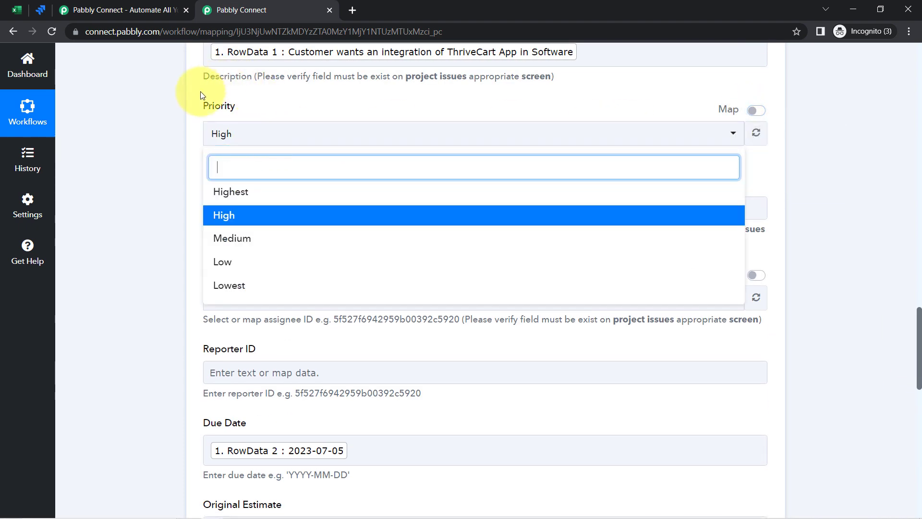
drag(212, 106, 231, 107)
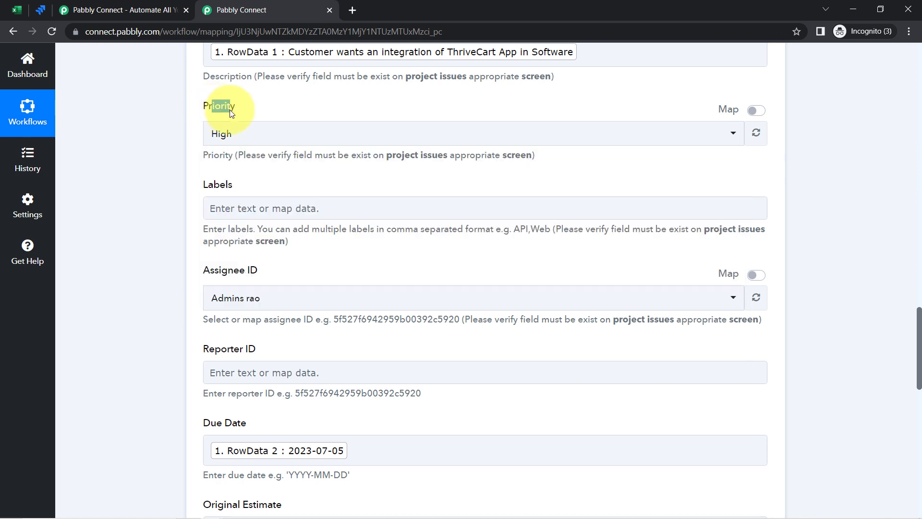
click(221, 141)
click(226, 139)
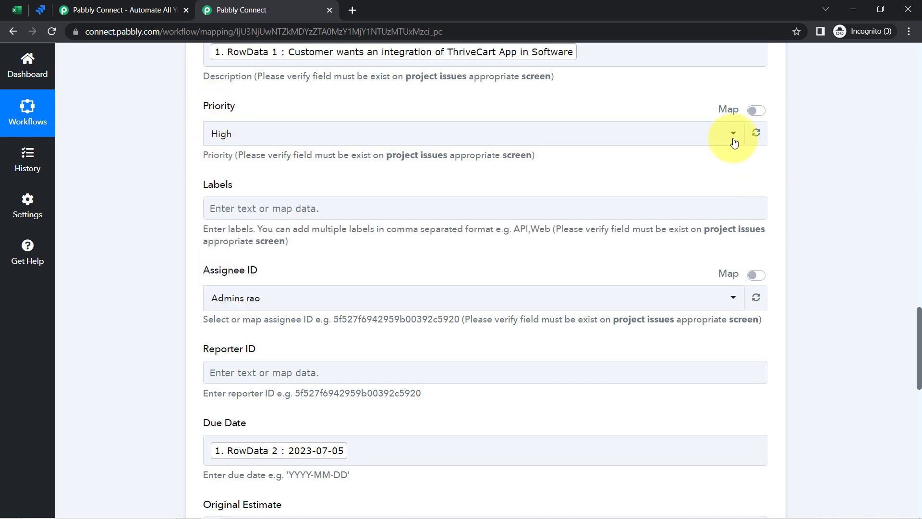
click(754, 111)
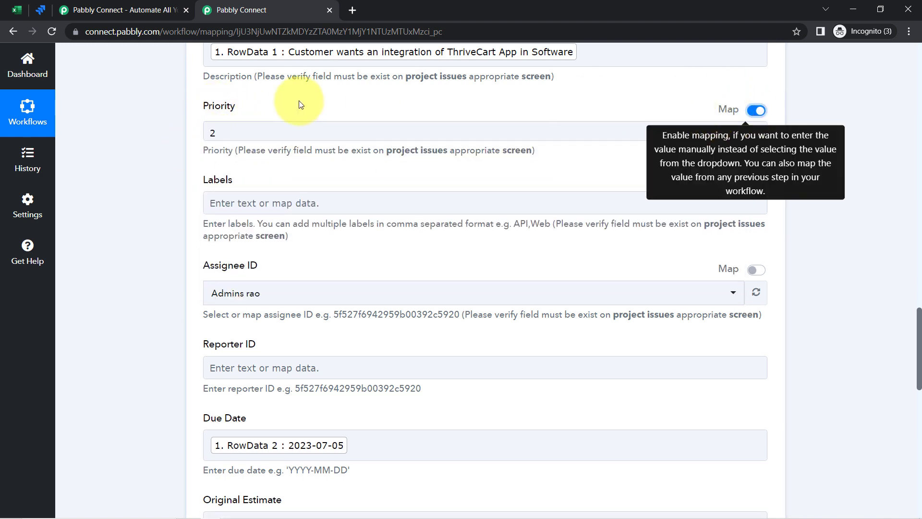
click(220, 132)
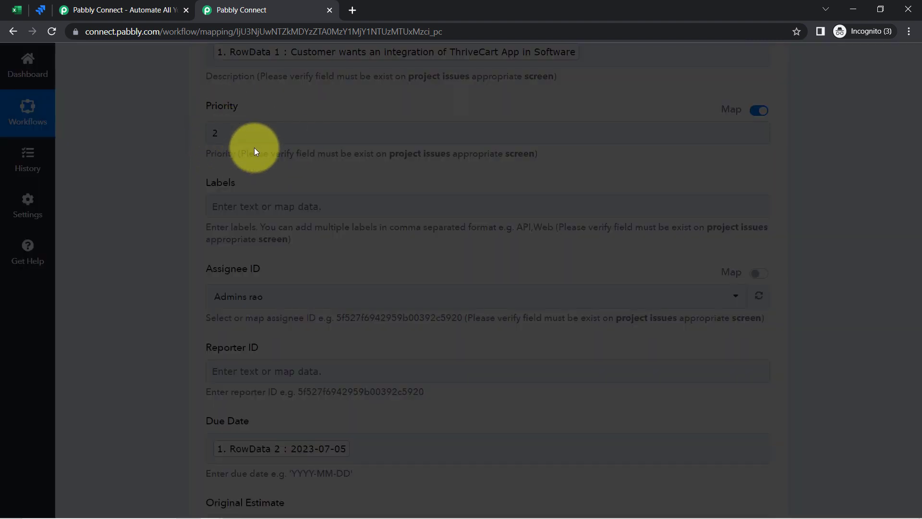
Check the priority entries in the Excel worksheet and return to the Pabbly Connect workflow
click(17, 7)
click(650, 239)
click(674, 268)
click(654, 222)
click(673, 267)
click(221, 10)
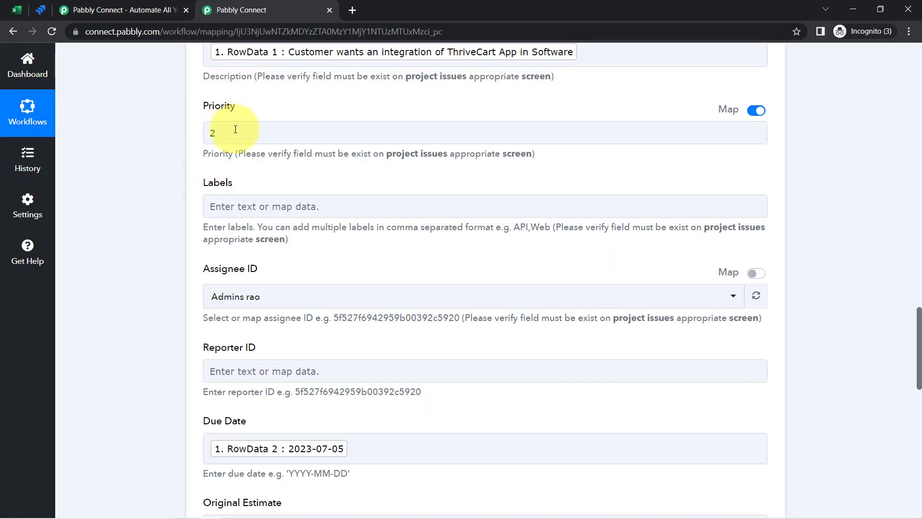
Replace the mapped Priority value with 3, then save and send the test request for the Jira issue action
click(230, 130)
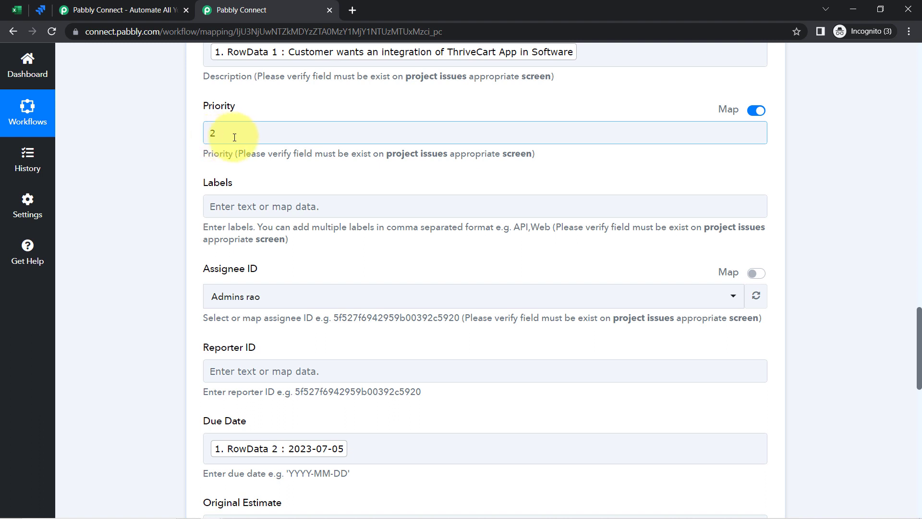
click(756, 111)
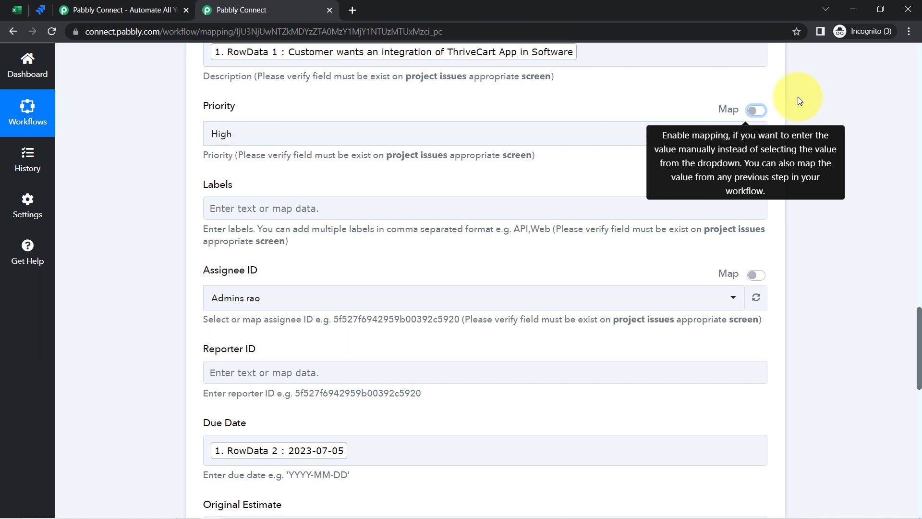
click(756, 111)
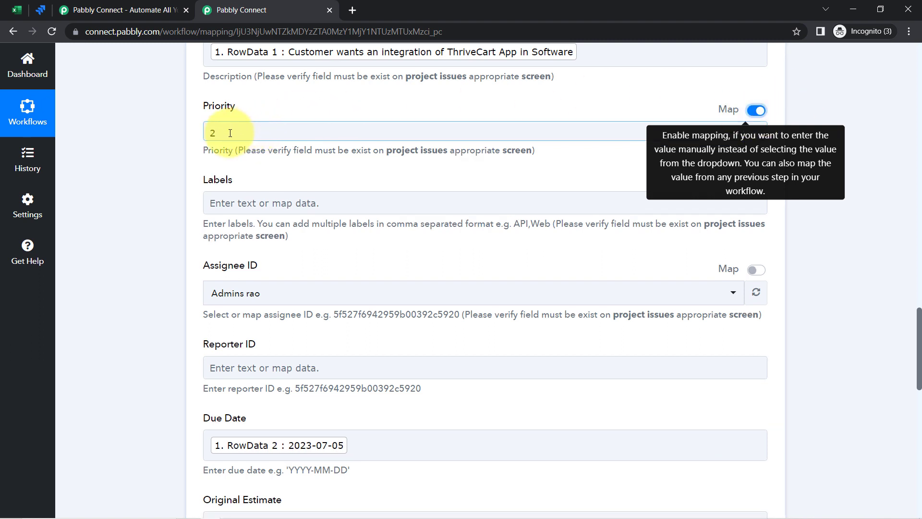
drag(216, 133, 200, 139)
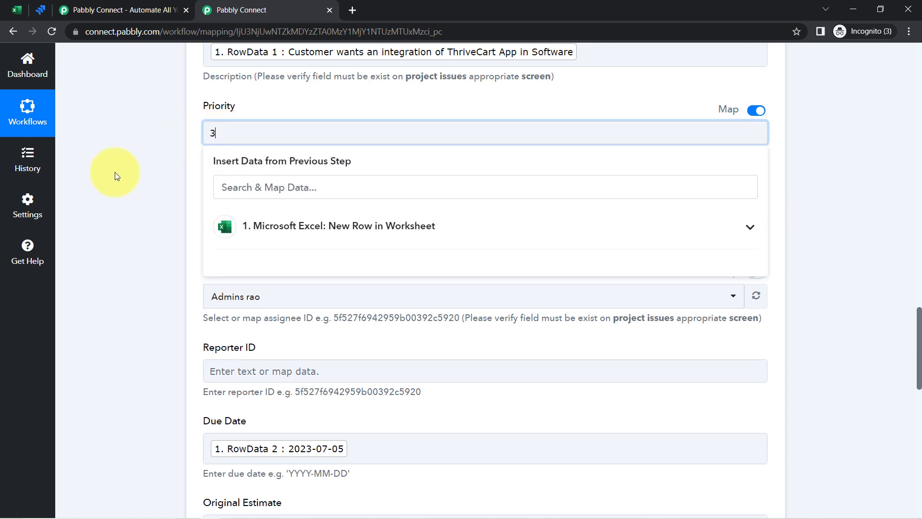
text(3)
click(172, 272)
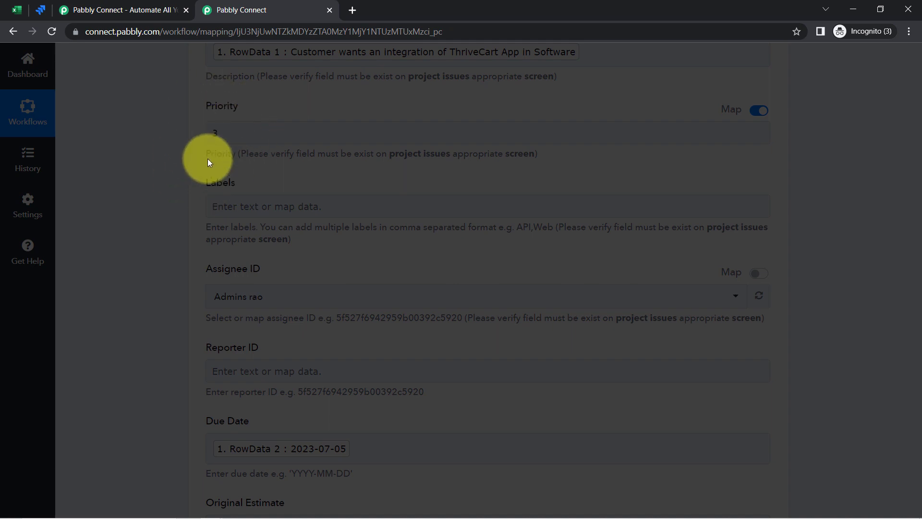
scroll(156, 267, down, 15)
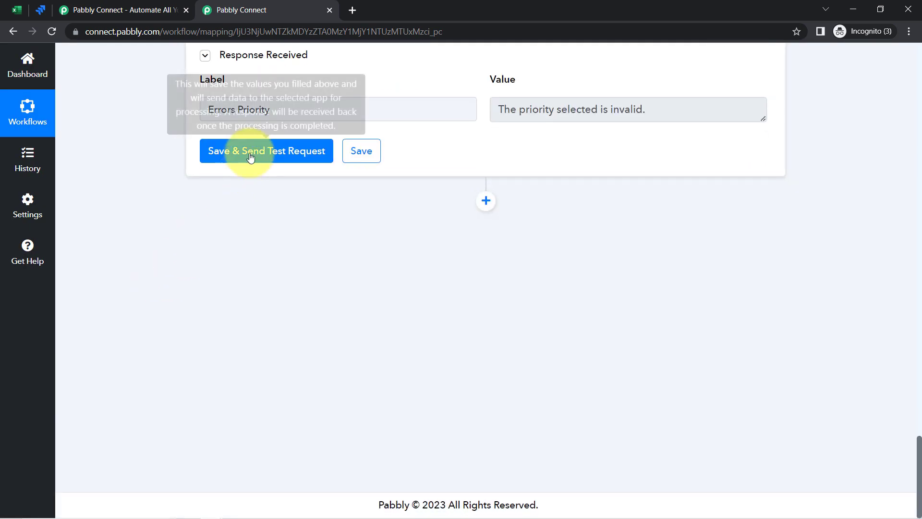
click(251, 151)
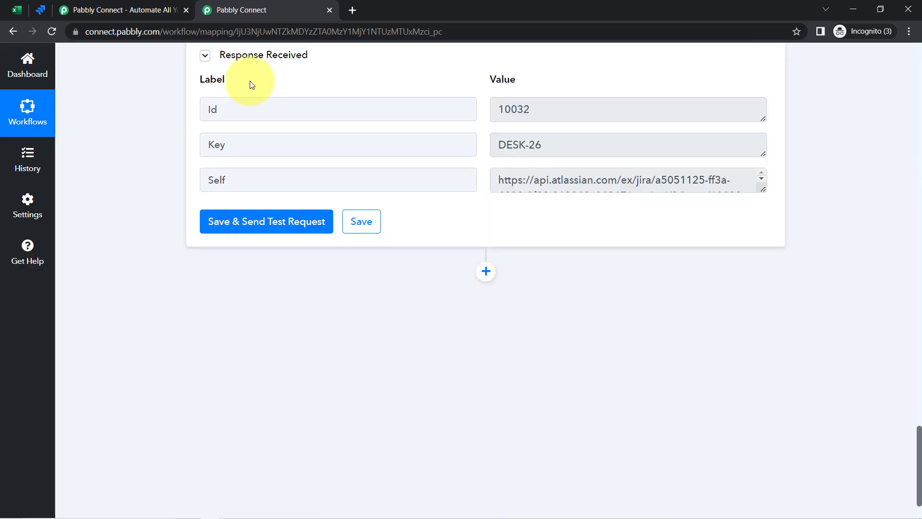
Switch to Jira, refresh the Assigned to me queue and open the issue "New Integration Request from Customer"
click(42, 10)
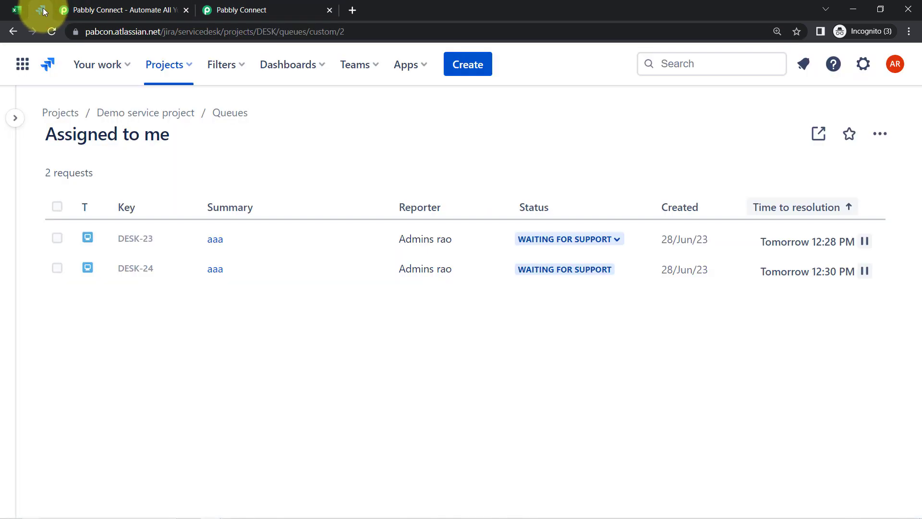
click(53, 32)
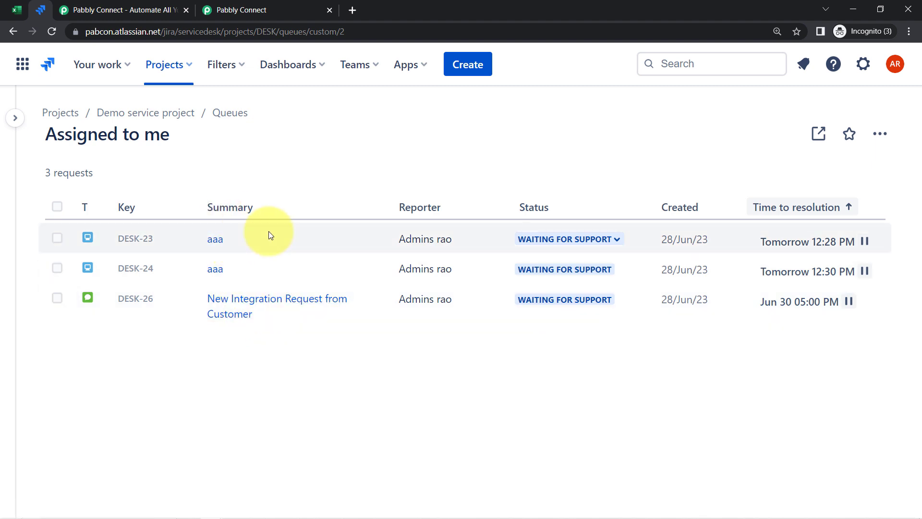
click(244, 302)
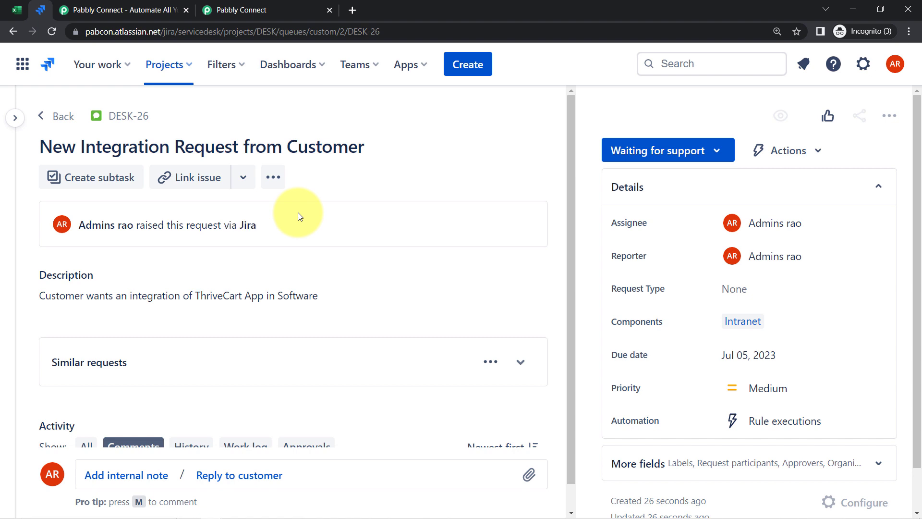
Review the issue's description, due date and priority in Jira
drag(56, 295, 334, 301)
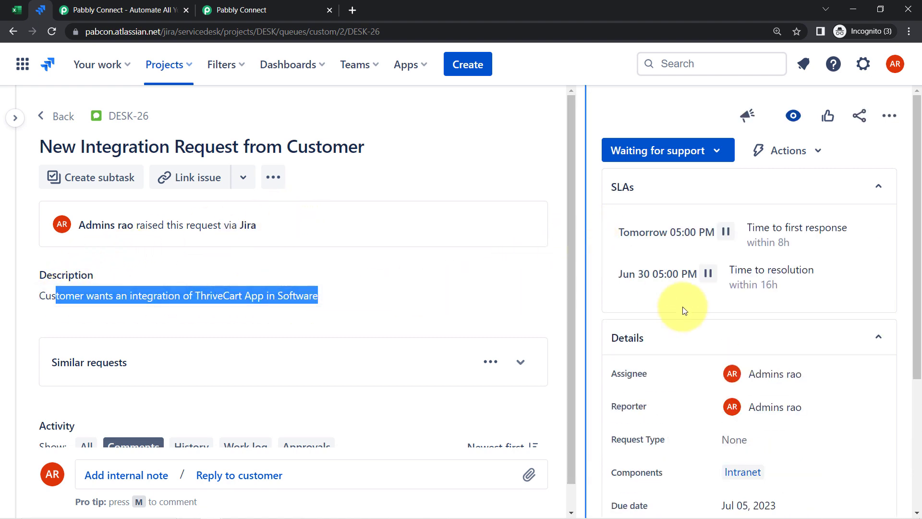
scroll(703, 373, down, 4)
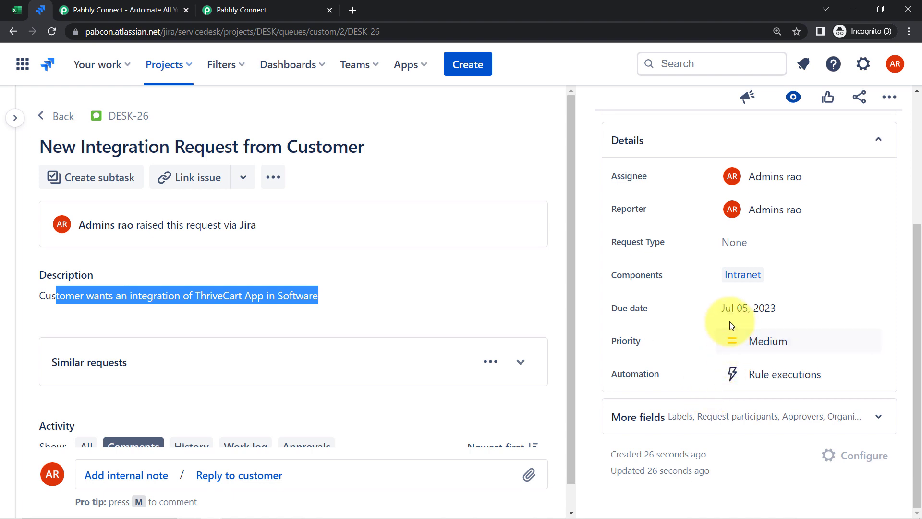
drag(723, 313, 769, 314)
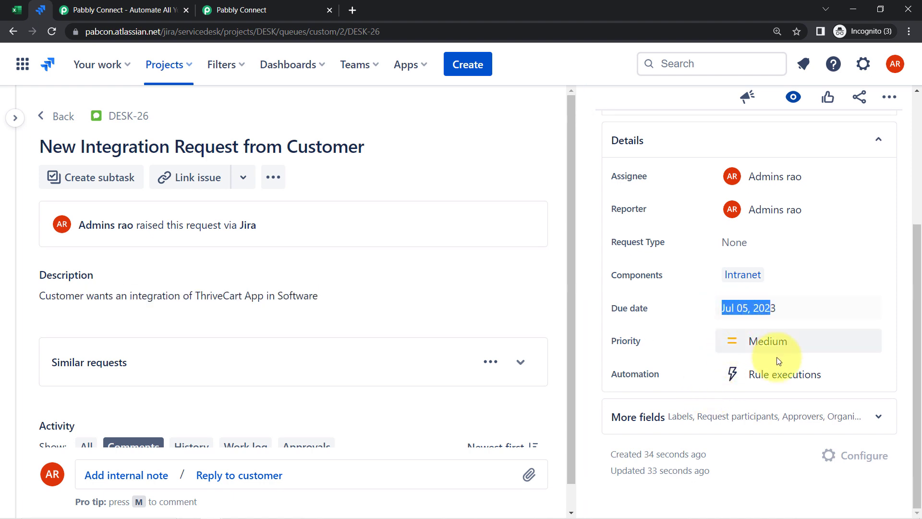
click(760, 345)
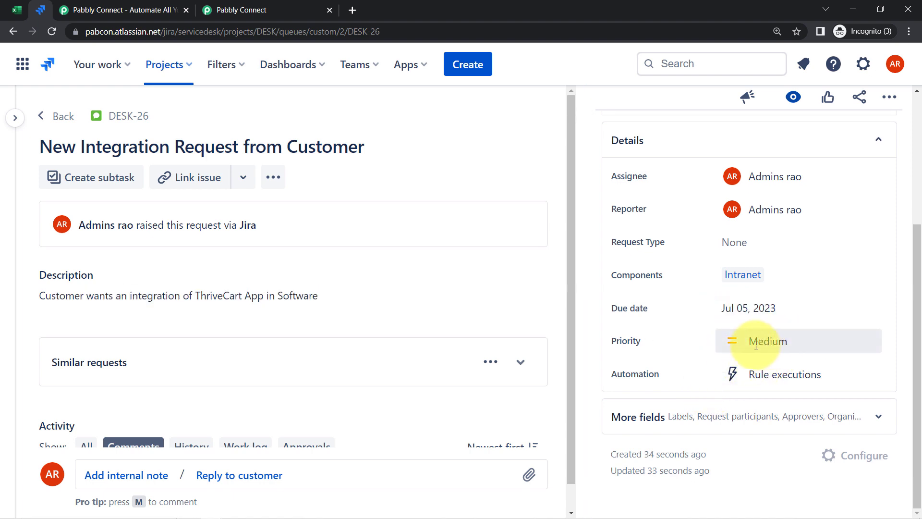
Compare the Jira issue with the rows of the New Issues or Tasks worksheet in Excel
click(17, 9)
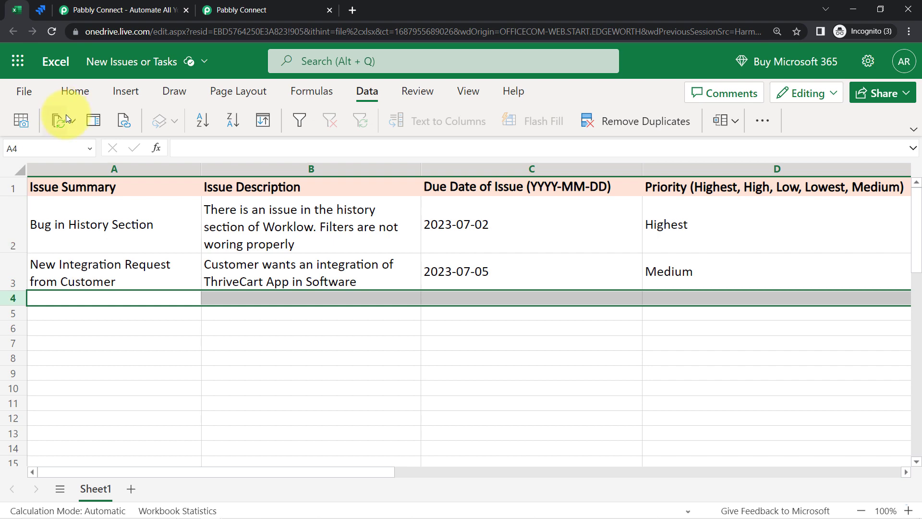
click(50, 10)
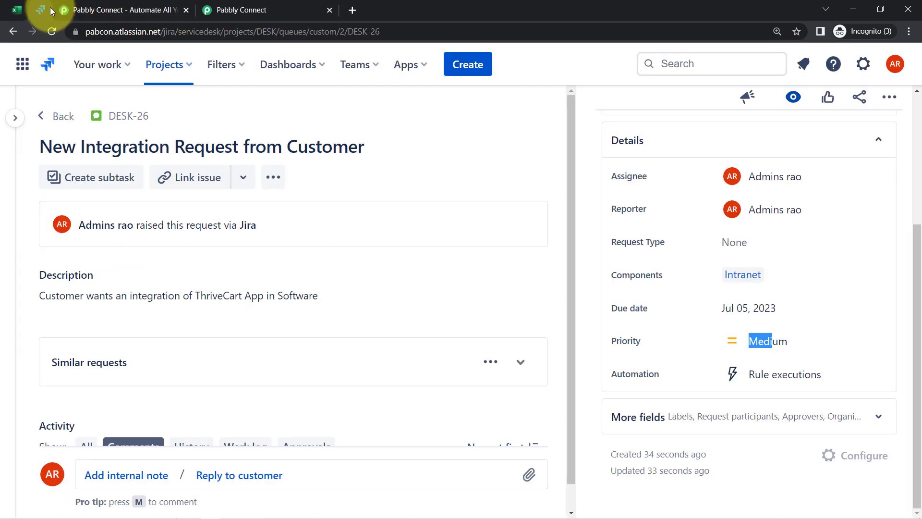
click(16, 9)
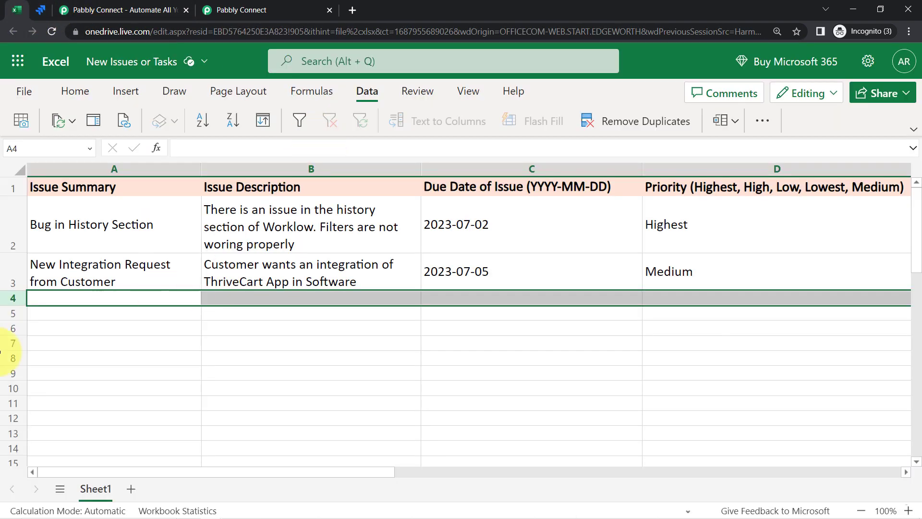
click(13, 329)
click(12, 344)
click(13, 359)
click(14, 375)
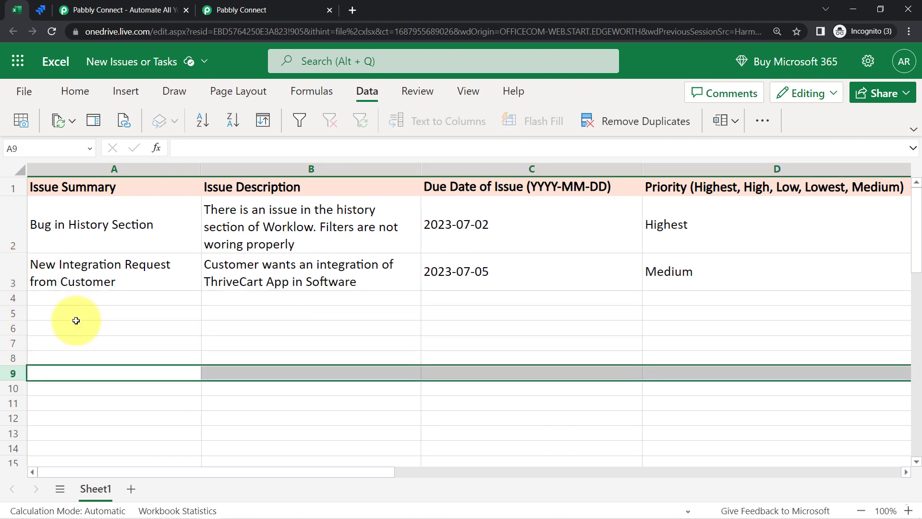
Return to the DESK-26 issue in Jira and examine its summary title
click(41, 11)
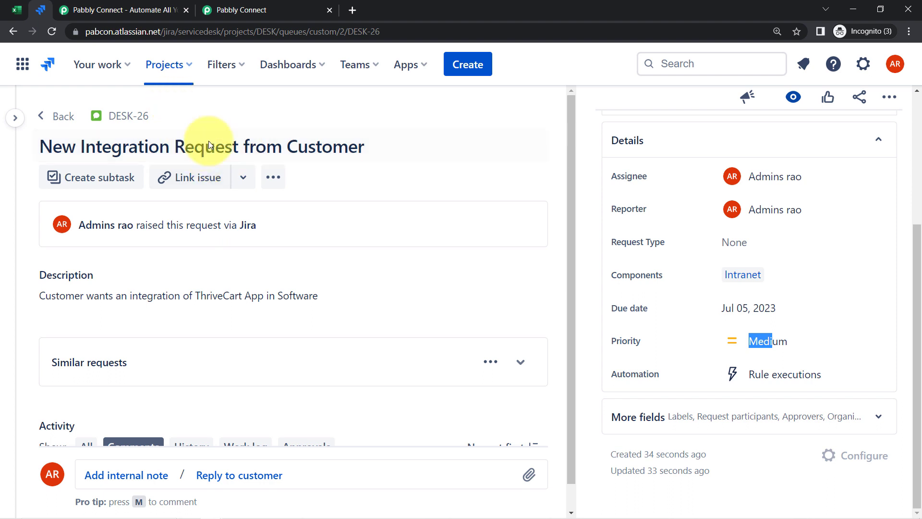
drag(95, 147, 76, 147)
drag(161, 149, 287, 143)
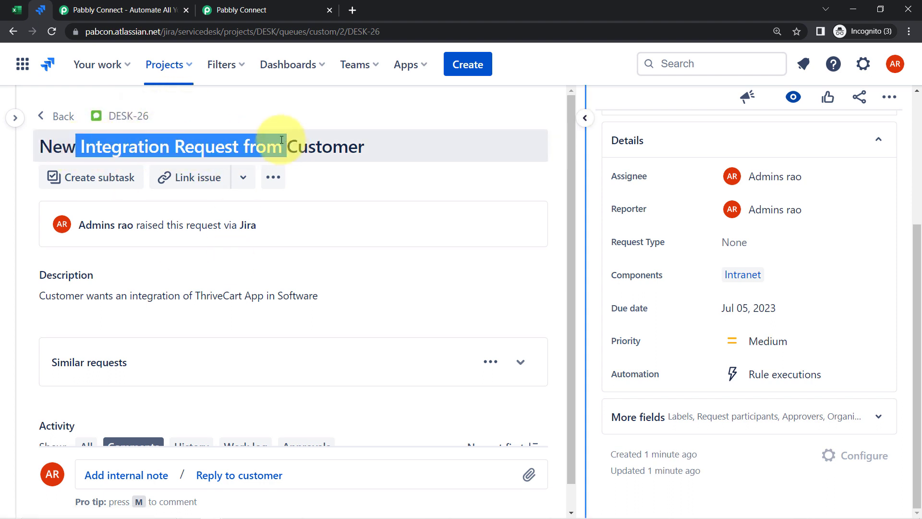
Switch to the Pabbly Connect workflow and collapse both the Microsoft Excel trigger and the Jira Software action steps
click(267, 10)
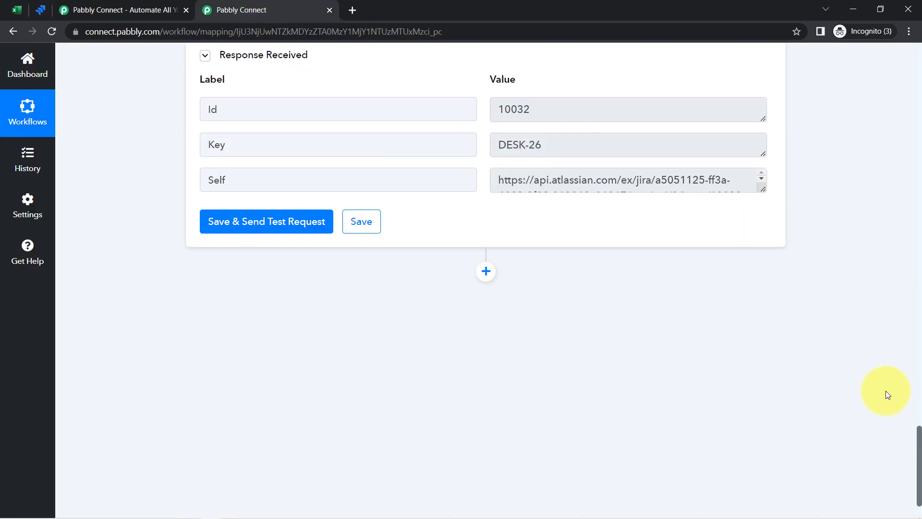
scroll(917, 288, up, 10)
scroll(920, 134, up, 15)
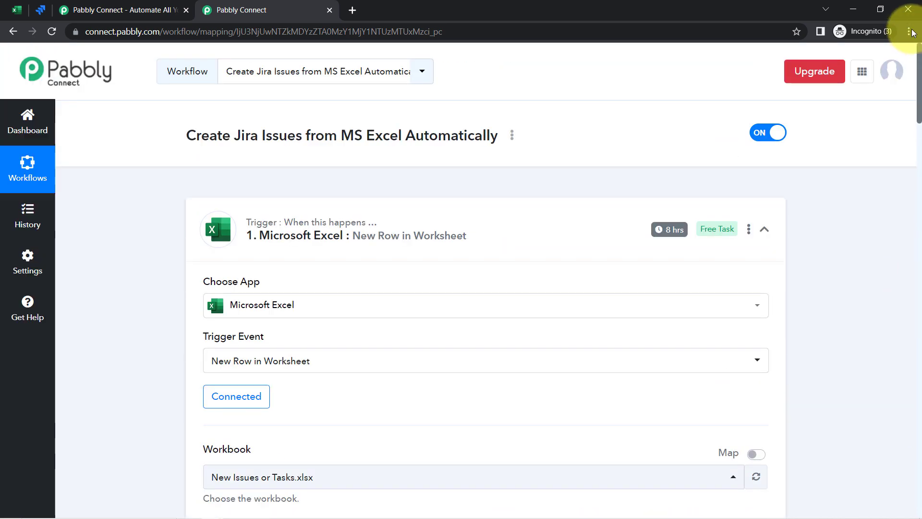
mouse_move(677, 231)
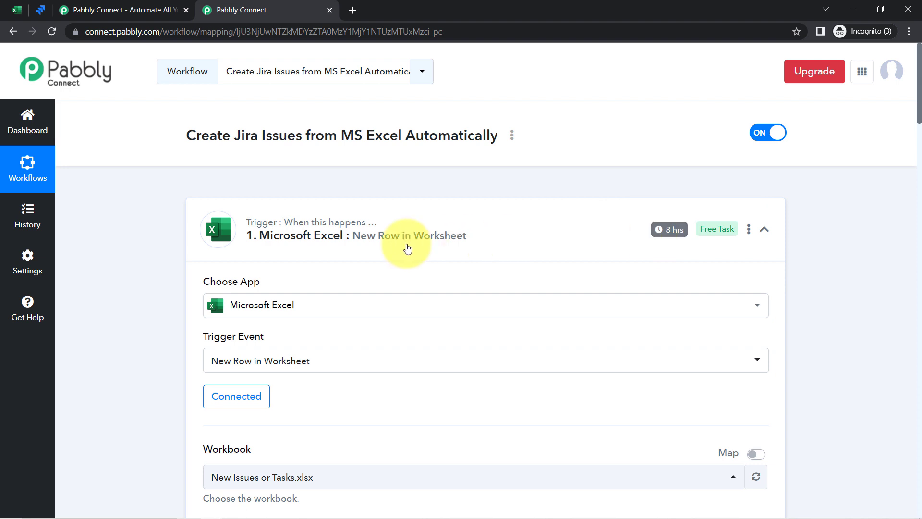
click(319, 236)
click(320, 347)
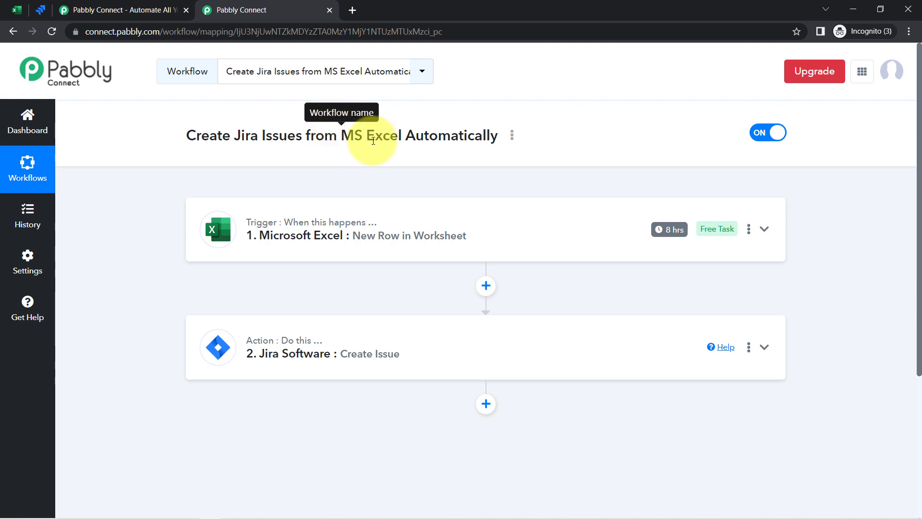
Copy the share link of the workflow "Create Jira Issues from MS Excel Automatically" and close the sharing dialog
click(512, 135)
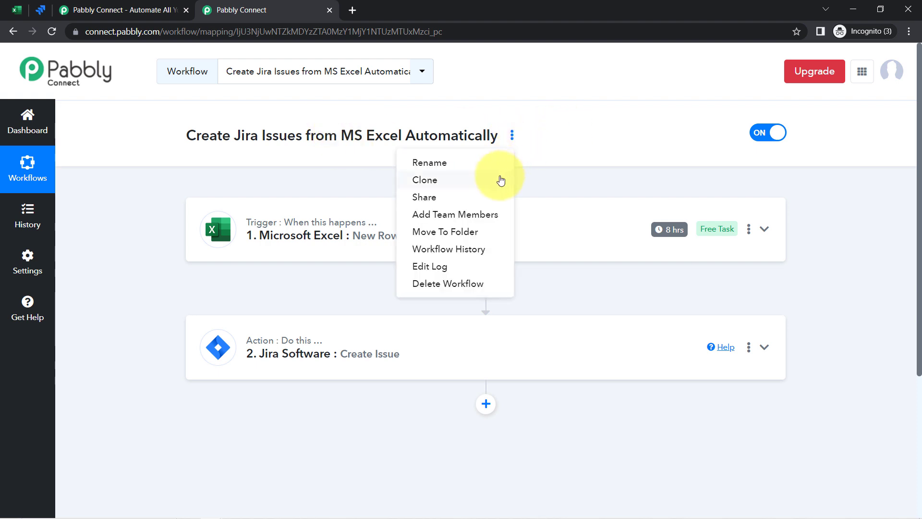
click(477, 201)
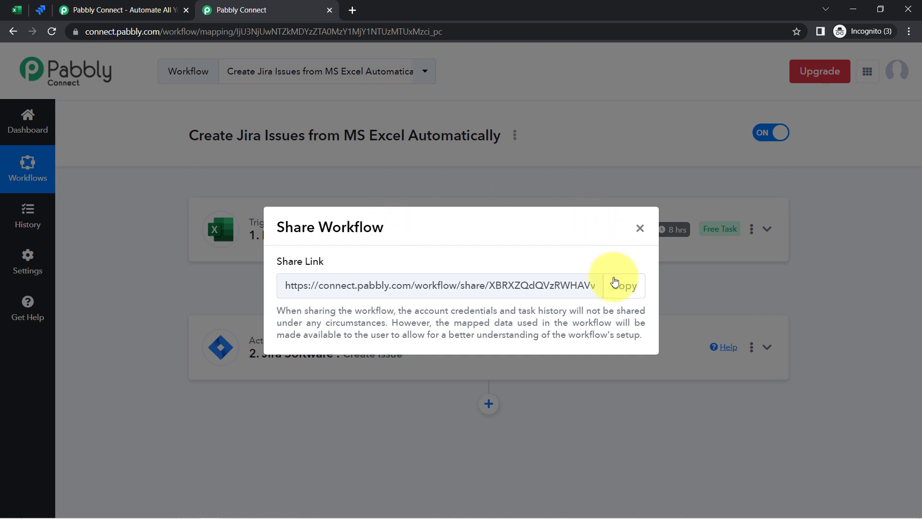
click(623, 287)
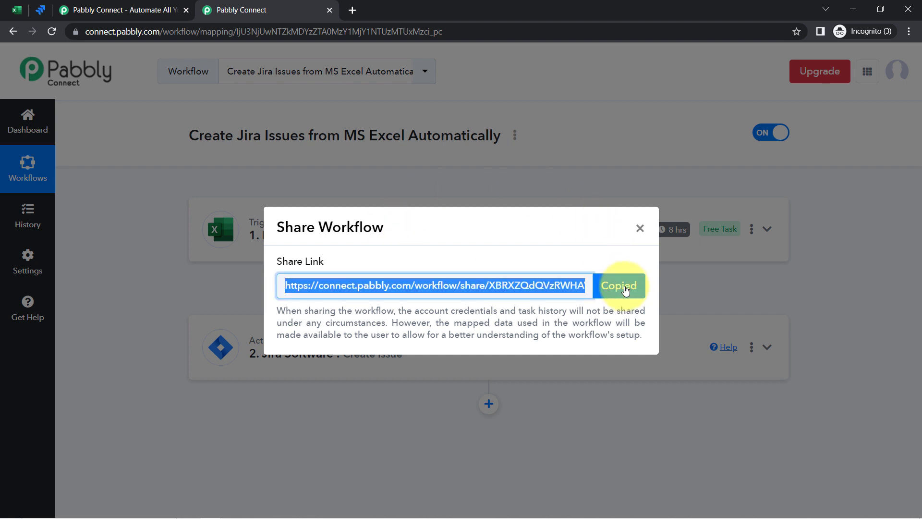
click(639, 228)
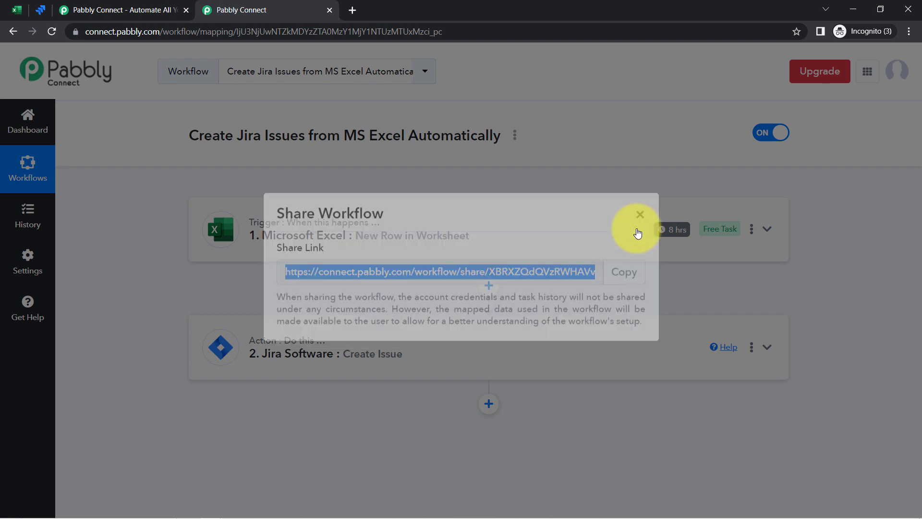